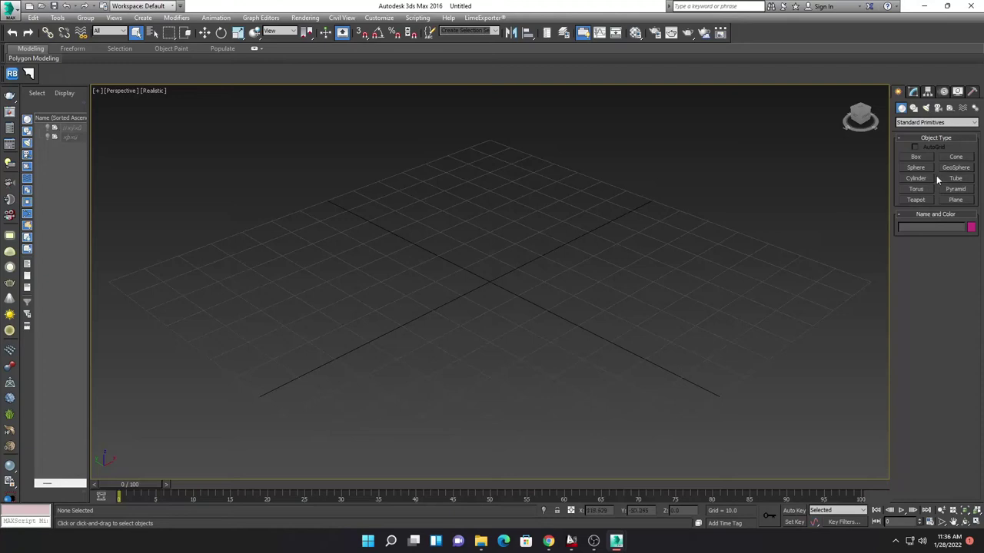
# Step: Drag out a cone primitive at the centre of the grid
pyautogui.click(953, 157)
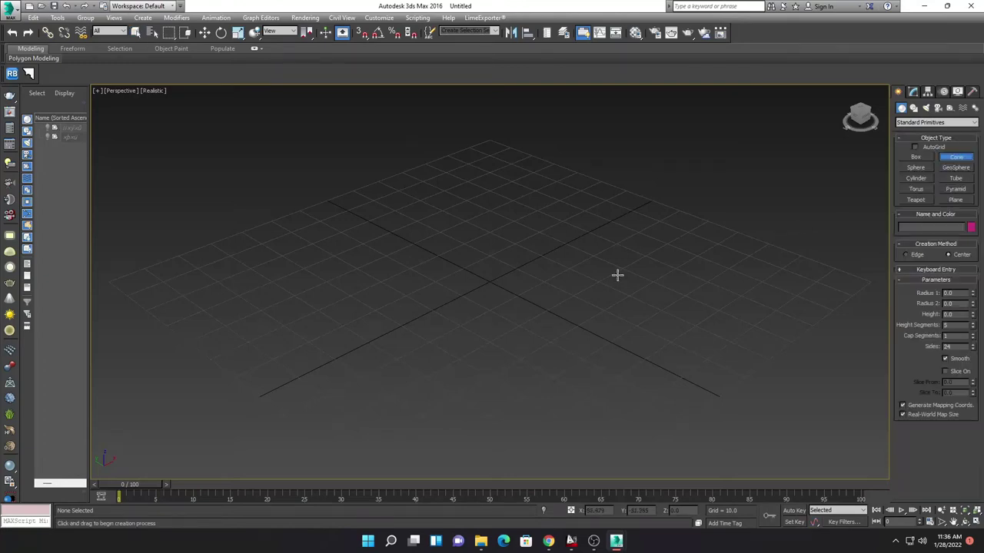
pyautogui.moveTo(487, 281); pyautogui.dragTo(520, 295)
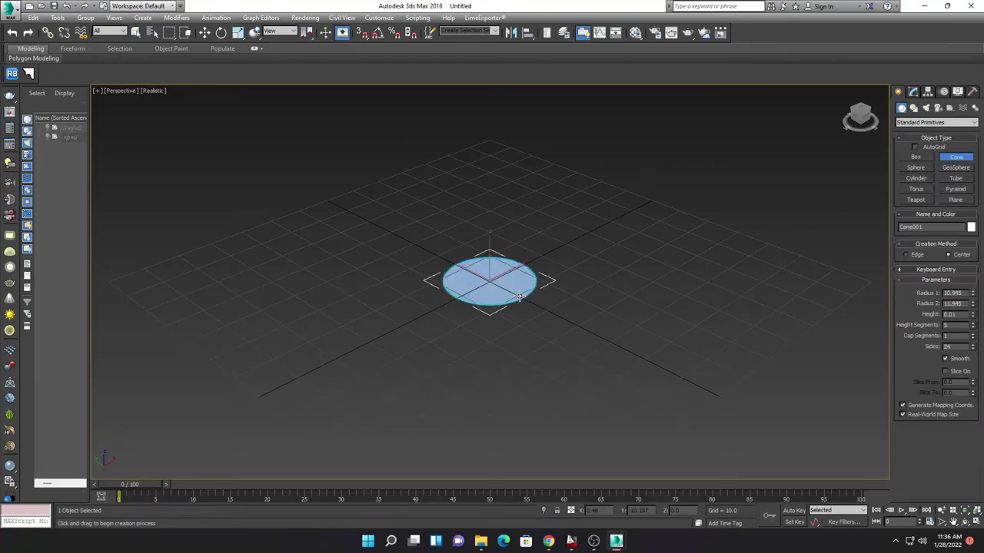
pyautogui.click(509, 287)
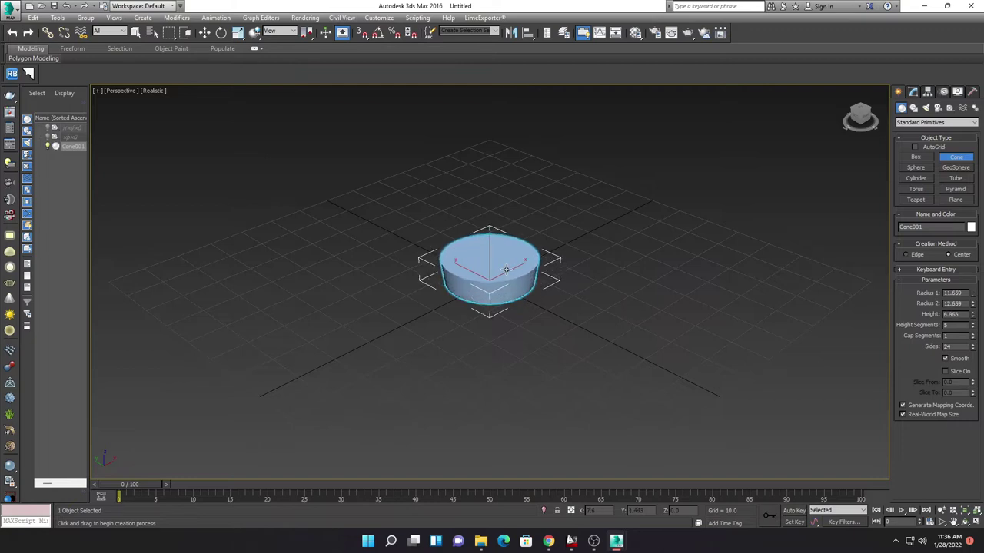
pyautogui.click(492, 289)
pyautogui.click(491, 242)
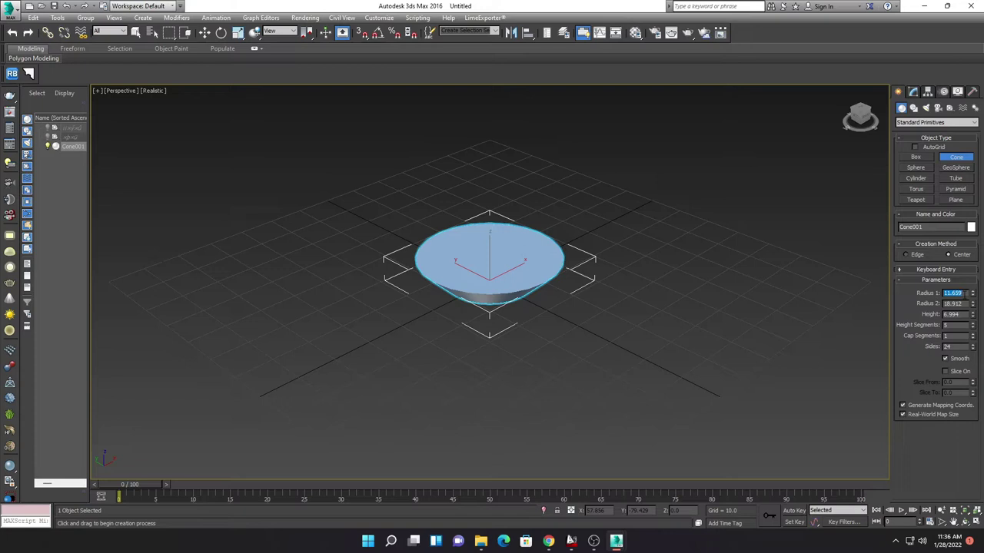
pyautogui.write('15')
# Step: Give the cone radii 15 and 13, height 7, 7 sides, and Slice On from 45
pyautogui.press('Tab')
pyautogui.write('1')
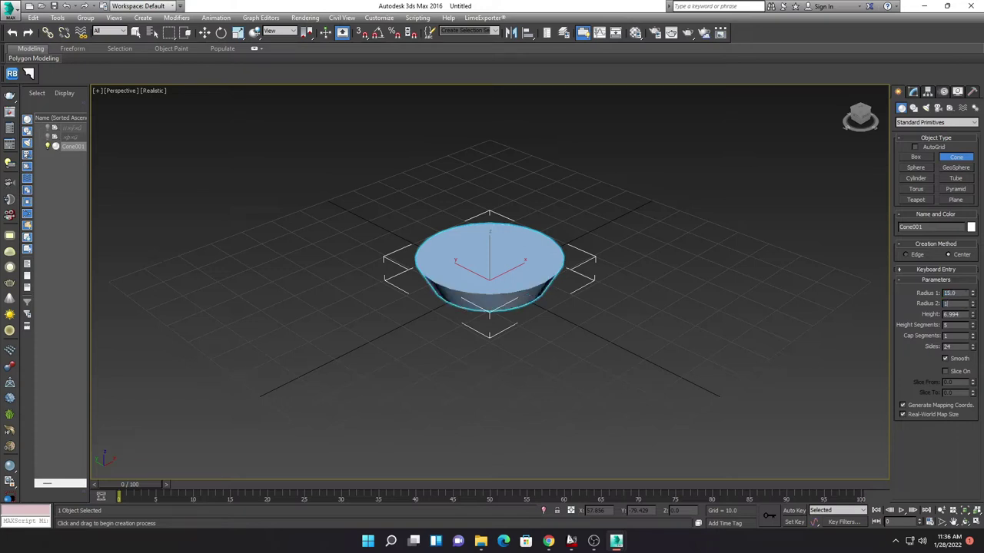
pyautogui.press('Tab')
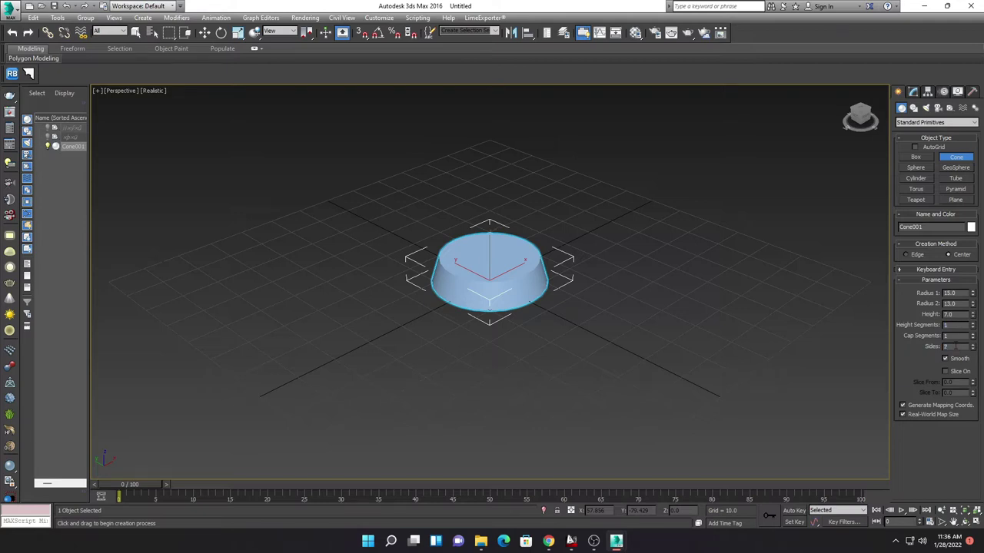
pyautogui.write('7')
pyautogui.press('Return')
pyautogui.click(952, 374)
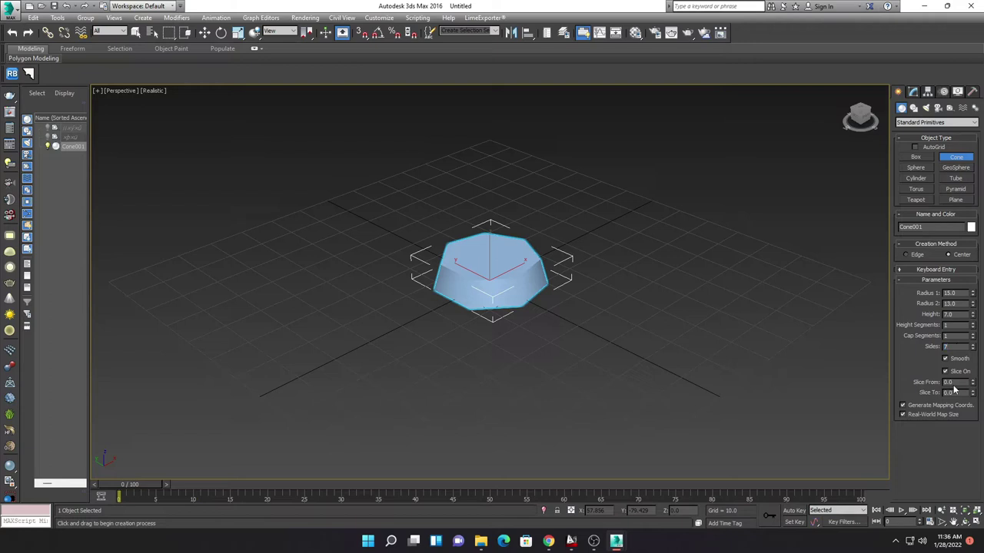
pyautogui.write('45')
pyautogui.press('Return')
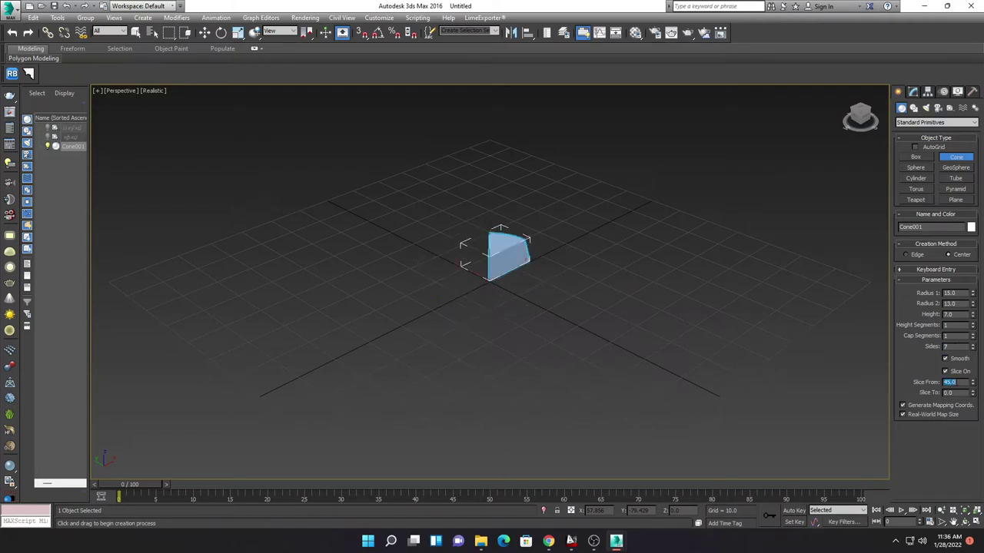
# Step: Exit cone creation and frame the wedge in Top view
pyautogui.rightClick(522, 243)
pyautogui.rightClick(506, 248)
pyautogui.click(517, 253)
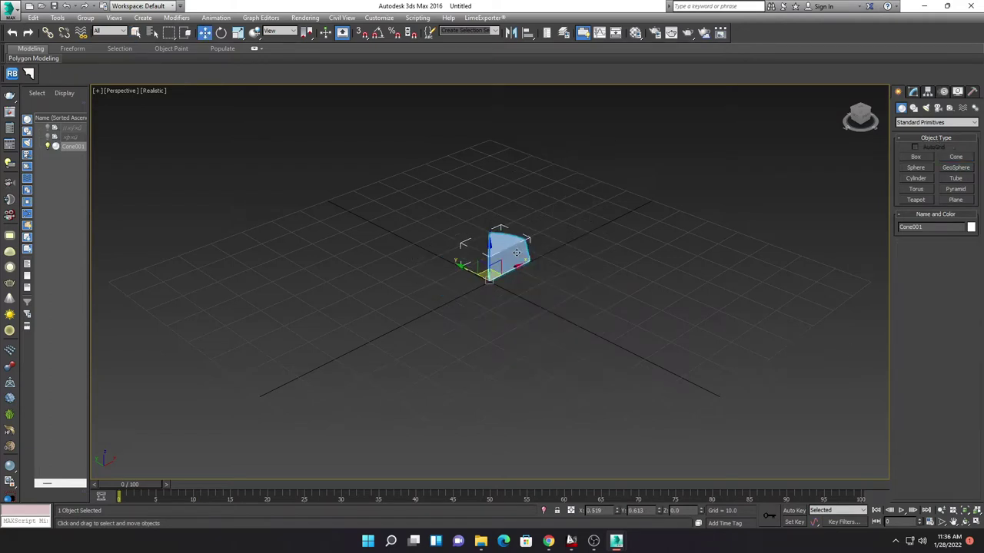
pyautogui.press('t')
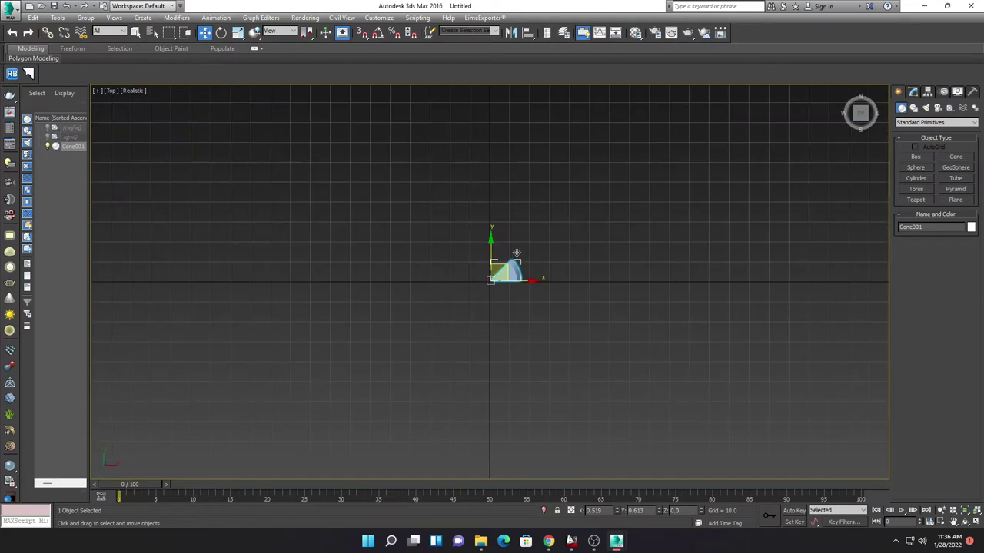
pyautogui.press('z')
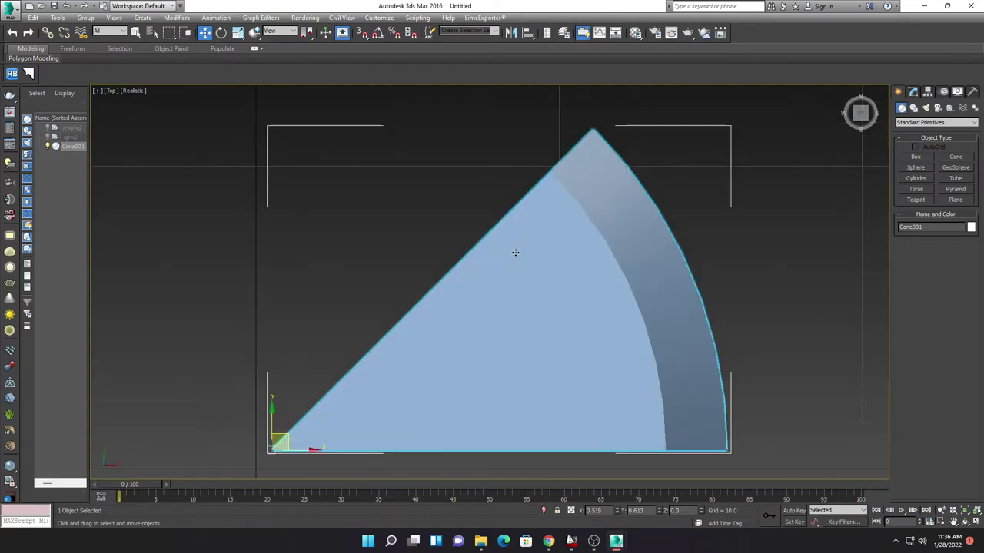
# Step: Orbit into a tilted view and convert the wedge to Editable Poly
pyautogui.moveTo(554, 292); pyautogui.dragTo(551, 259, button='middle')
pyautogui.scroll(-2, 551, 259)
pyautogui.moveTo(569, 311)
pyautogui.keyDown('alt'); pyautogui.mouseDown(button='middle')
pyautogui.moveTo(464, 266)
pyautogui.moveTo(356, 253)
pyautogui.mouseUp(button='middle'); pyautogui.keyUp('alt')
pyautogui.moveTo(566, 307)
pyautogui.keyDown('alt'); pyautogui.mouseDown(button='middle')
pyautogui.moveTo(559, 297)
pyautogui.moveTo(566, 307)
pyautogui.moveTo(503, 297)
pyautogui.moveTo(637, 310)
pyautogui.mouseUp(button='middle'); pyautogui.keyUp('alt')
pyautogui.rightClick(538, 271)
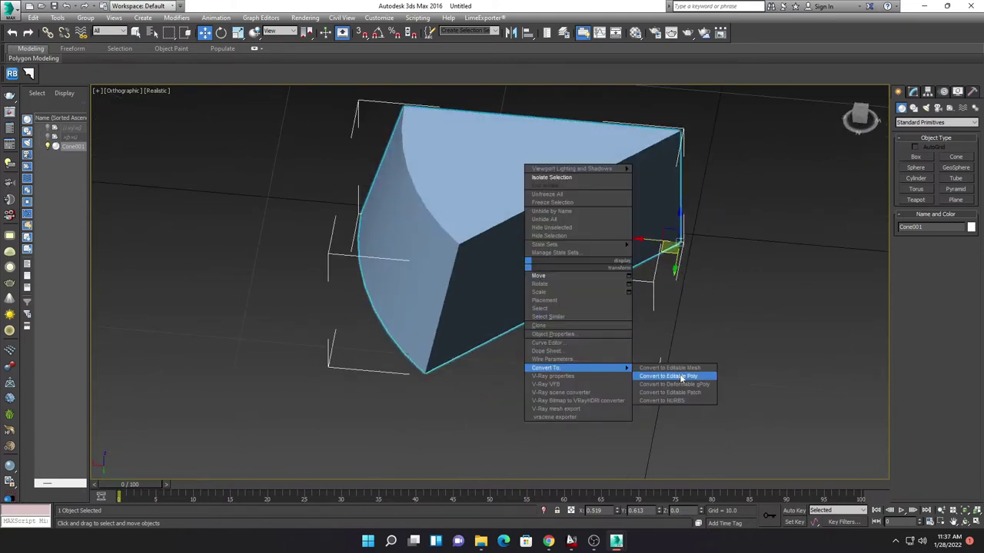
pyautogui.moveTo(578, 368)
pyautogui.click(679, 375)
# Step: At Polygon level, delete the wedge's three dark flat faces
pyautogui.click(945, 231)
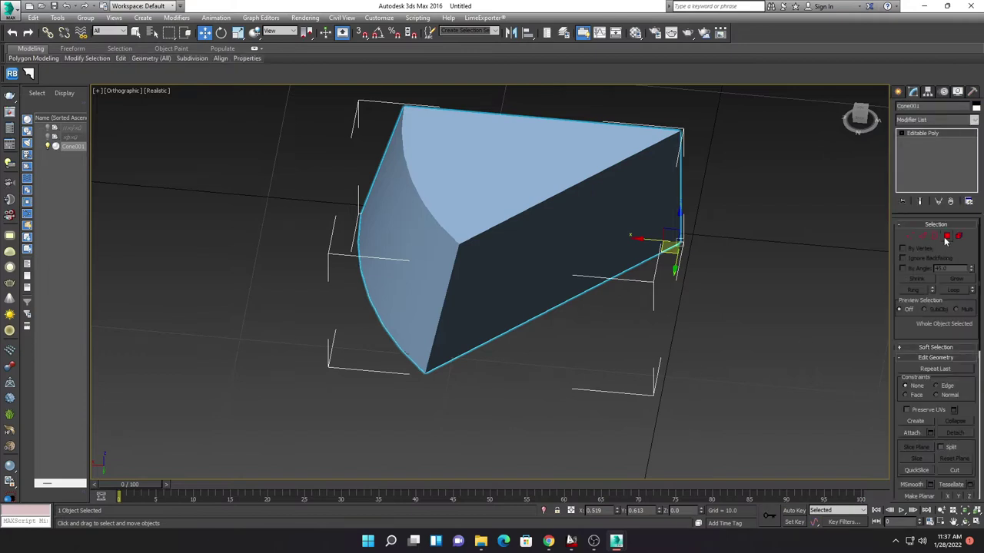
pyautogui.click(622, 282)
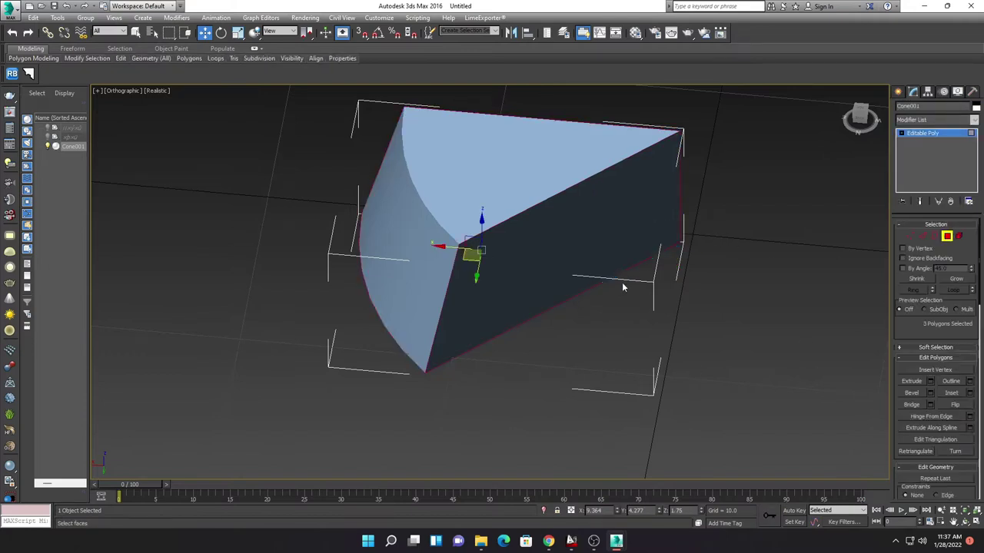
pyautogui.press('Delete')
pyautogui.moveTo(615, 278)
pyautogui.keyDown('alt'); pyautogui.mouseDown(button='middle')
pyautogui.moveTo(576, 273)
pyautogui.moveTo(647, 310)
pyautogui.mouseUp(button='middle'); pyautogui.keyUp('alt')
# Step: At Edge level, show edged faces and box-select the upper rim edges
pyautogui.click(923, 237)
pyautogui.scroll(-2, 633, 305)
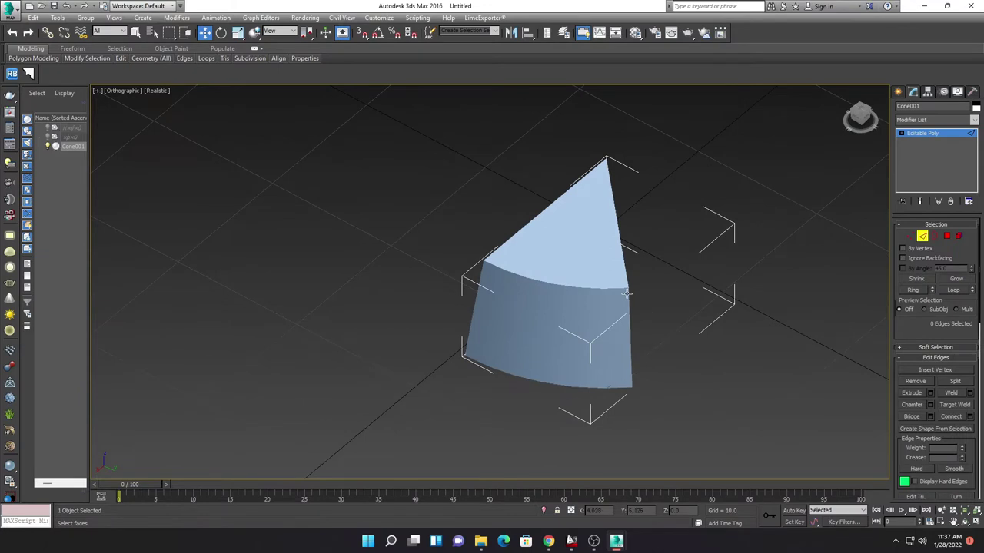
pyautogui.press('F4')
pyautogui.moveTo(654, 238); pyautogui.dragTo(440, 307)
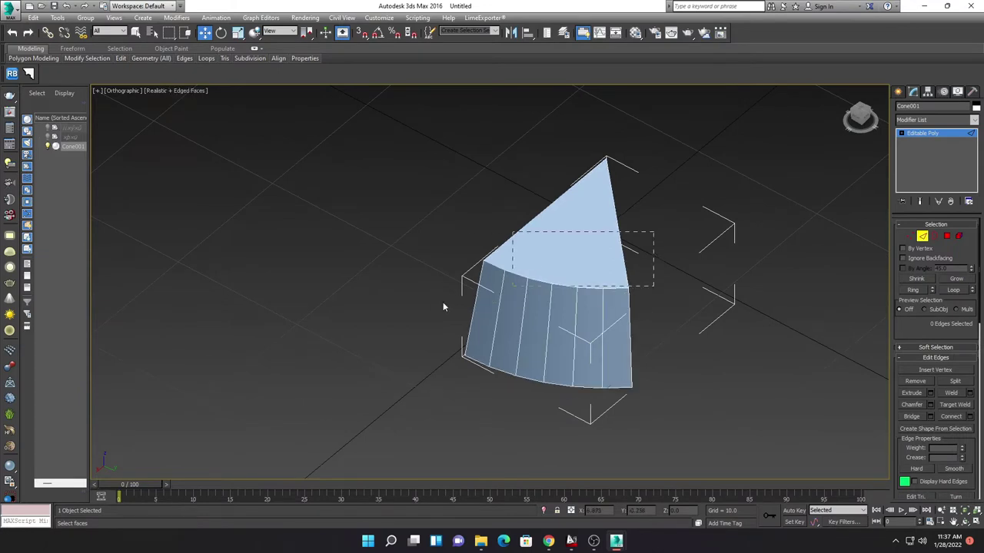
pyautogui.keyDown('alt'); pyautogui.moveTo(681, 241); pyautogui.dragTo(527, 150); pyautogui.keyUp('alt')
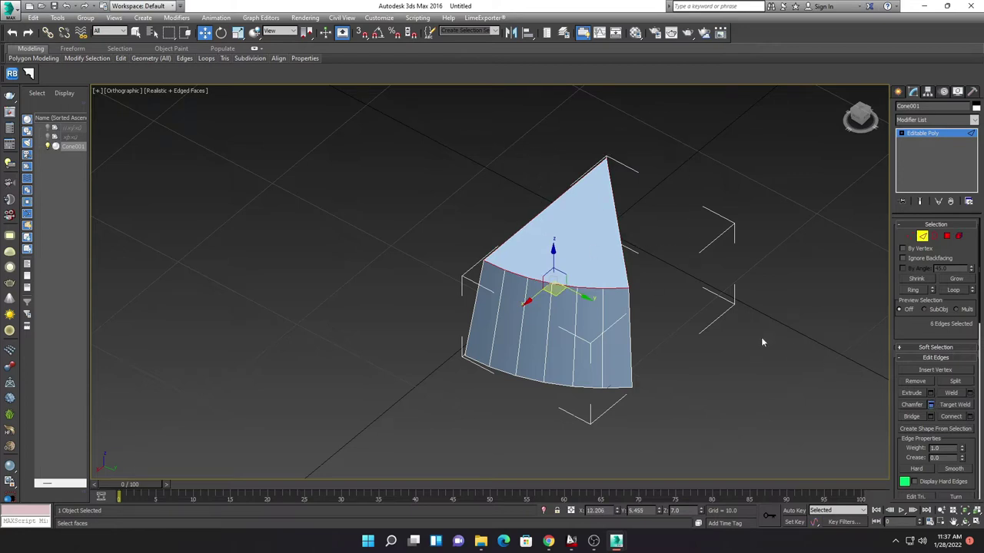
# Step: Chamfer the rim edges by 1.5 with 3 segments, then select the lower band's vertical edges
pyautogui.click(930, 404)
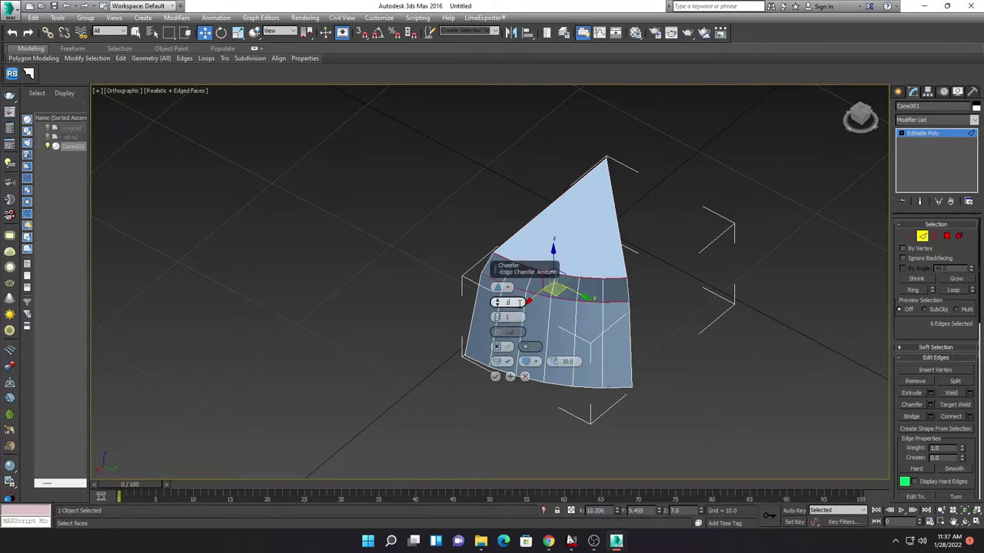
pyautogui.press('Return')
pyautogui.click(516, 316)
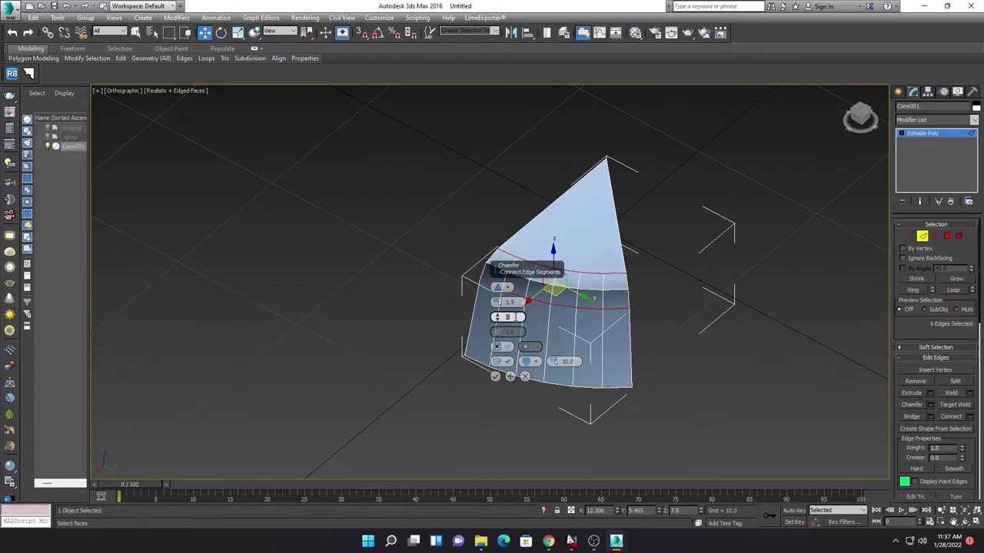
pyautogui.write('3')
pyautogui.press('Return')
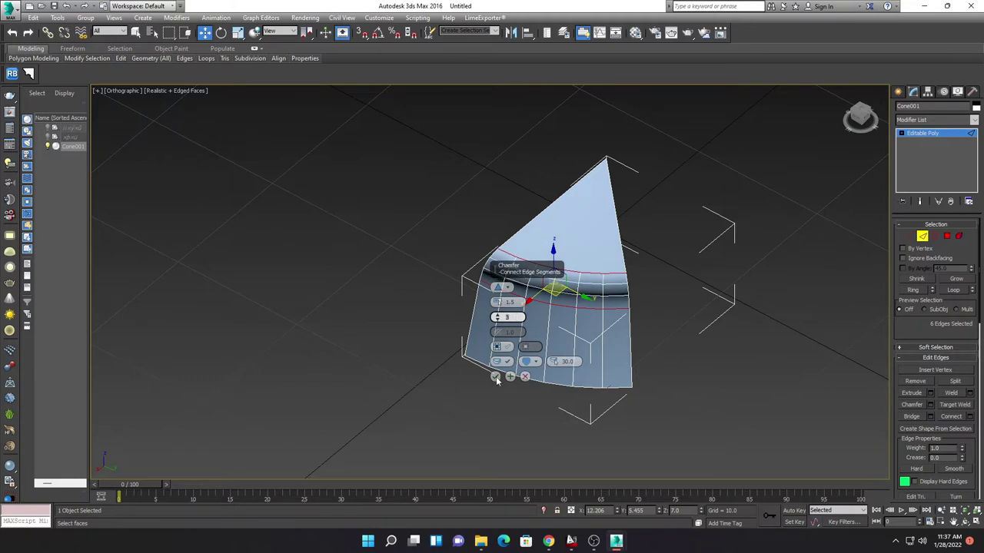
pyautogui.click(496, 377)
pyautogui.moveTo(607, 377)
pyautogui.keyDown('alt'); pyautogui.mouseDown(button='middle')
pyautogui.moveTo(640, 372)
pyautogui.moveTo(667, 338)
pyautogui.mouseUp(button='middle'); pyautogui.keyUp('alt')
pyautogui.moveTo(443, 348); pyautogui.dragTo(446, 348)
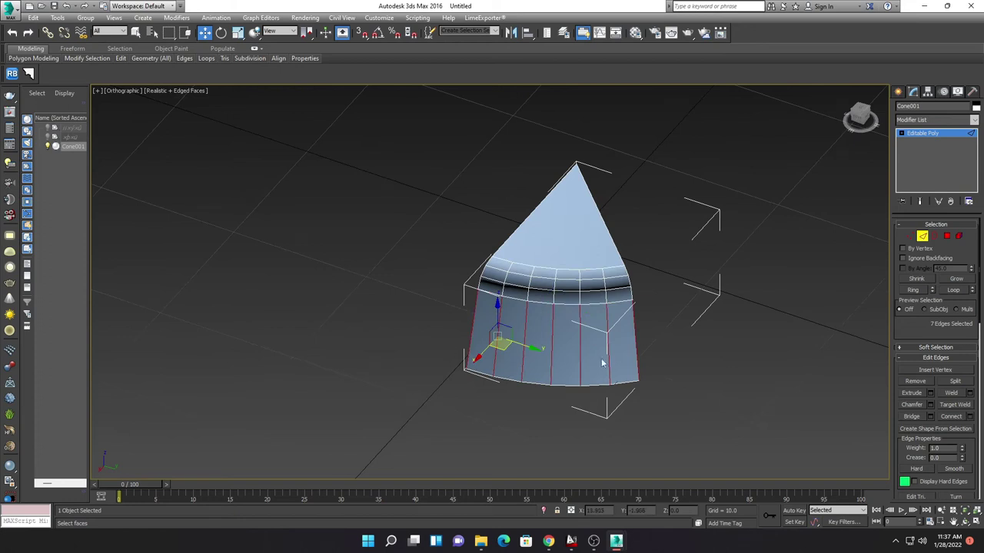
# Step: Connect the selected vertical edges with three new horizontal loops pinched -30
pyautogui.click(970, 418)
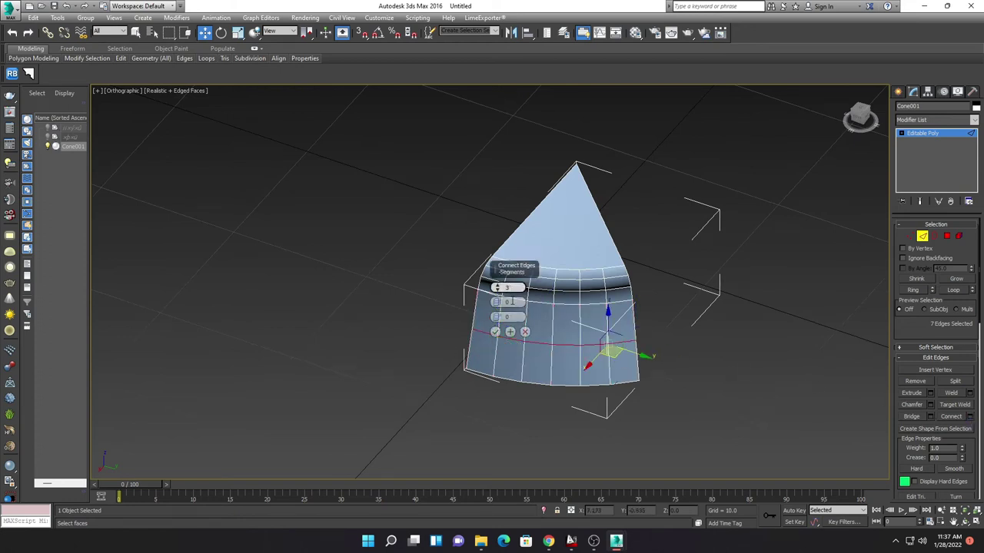
pyautogui.click(509, 302)
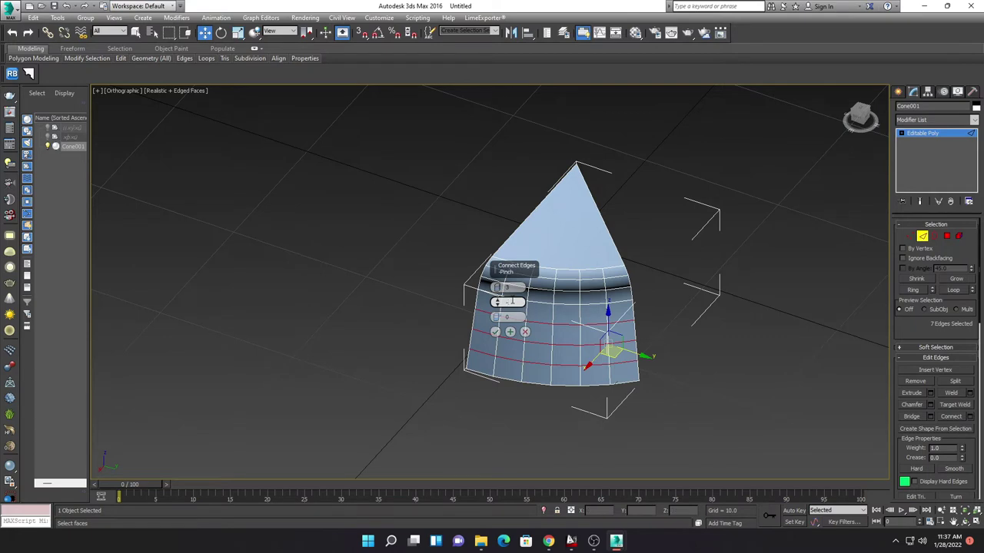
pyautogui.write('0')
pyautogui.press('Return')
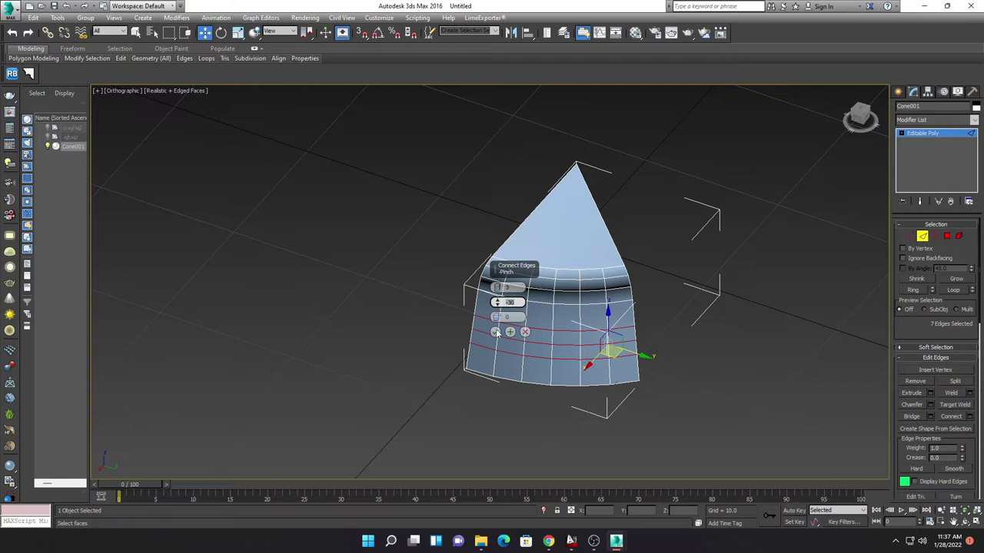
pyautogui.click(496, 332)
pyautogui.keyDown('alt'); pyautogui.moveTo(525, 367); pyautogui.dragTo(549, 368, button='middle'); pyautogui.keyUp('alt')
# Step: Select three vertical edge loops and connect them with two segments
pyautogui.click(506, 400)
pyautogui.doubleClick(487, 354)
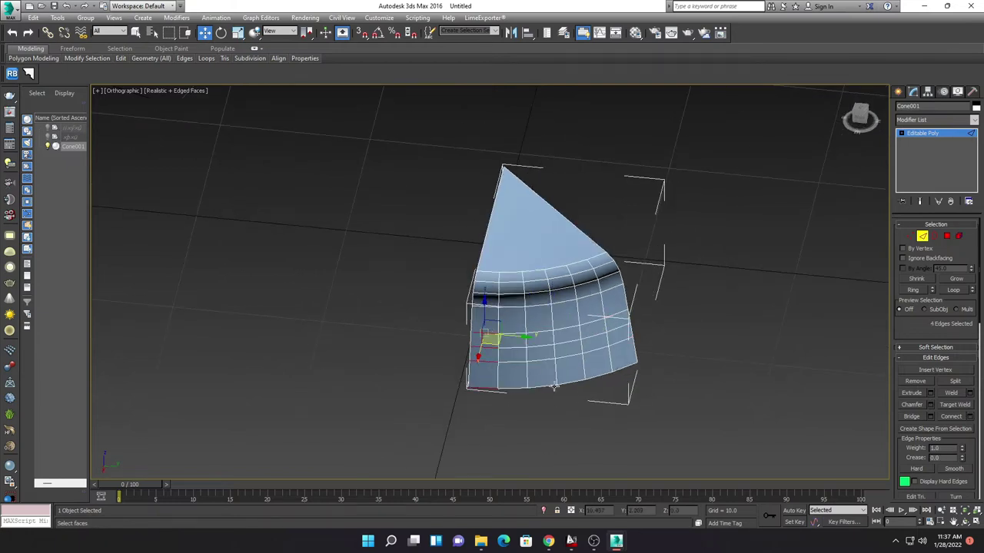
pyautogui.click(546, 332)
pyautogui.moveTo(588, 382)
pyautogui.keyDown('alt'); pyautogui.mouseDown(button='middle')
pyautogui.moveTo(581, 388)
pyautogui.moveTo(594, 395)
pyautogui.mouseUp(button='middle'); pyautogui.keyUp('alt')
pyautogui.keyDown('ctrl'); pyautogui.click(597, 332); pyautogui.keyUp('ctrl')
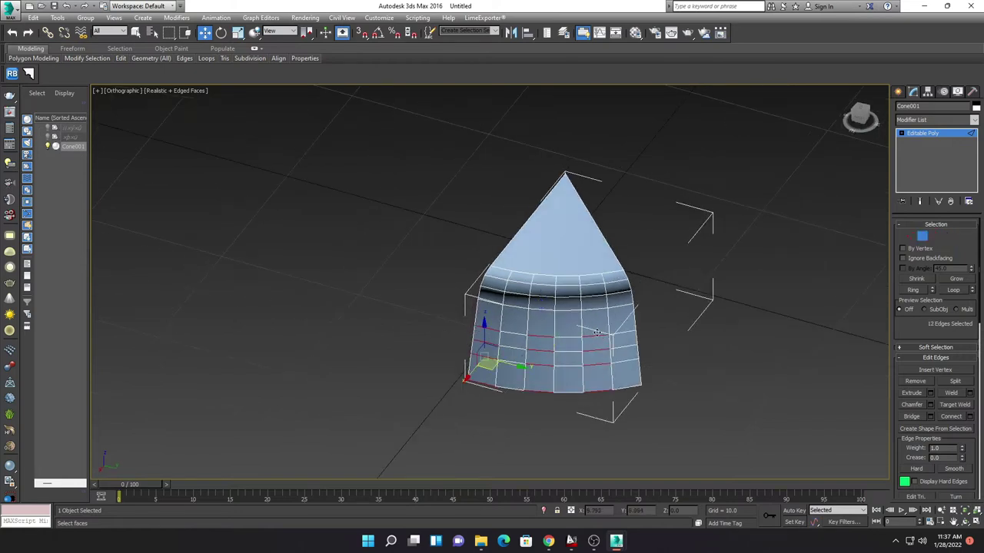
pyautogui.click(969, 416)
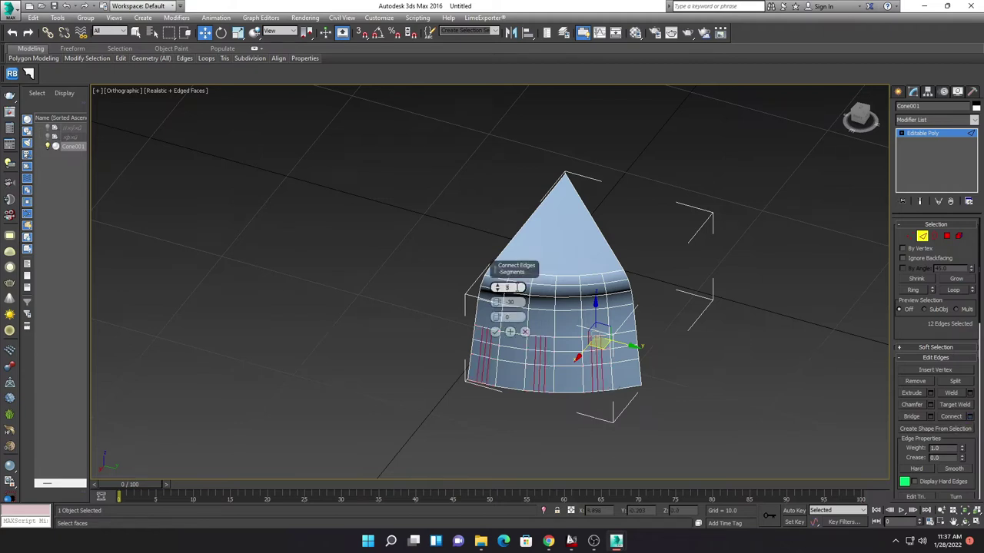
pyautogui.press('Tab')
pyautogui.write('0')
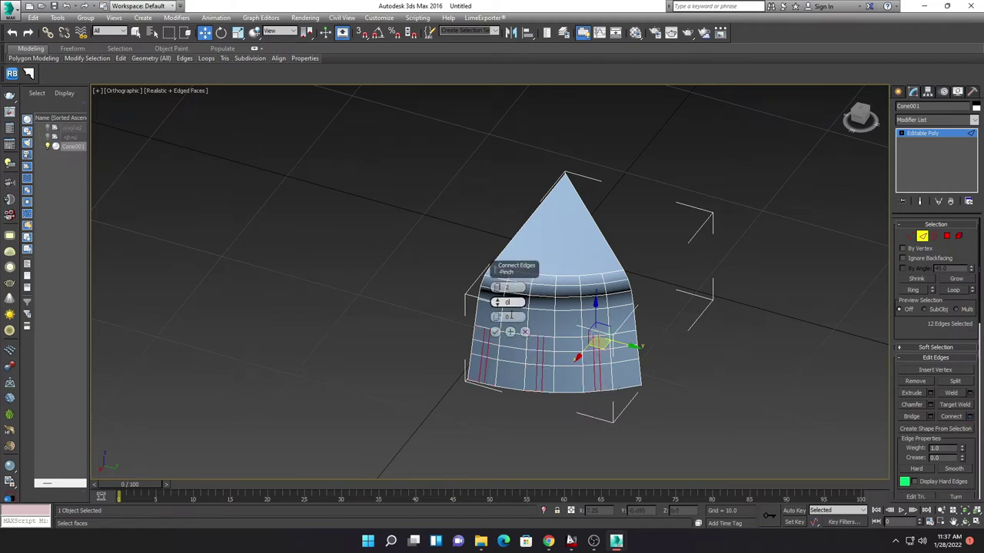
pyautogui.click(496, 332)
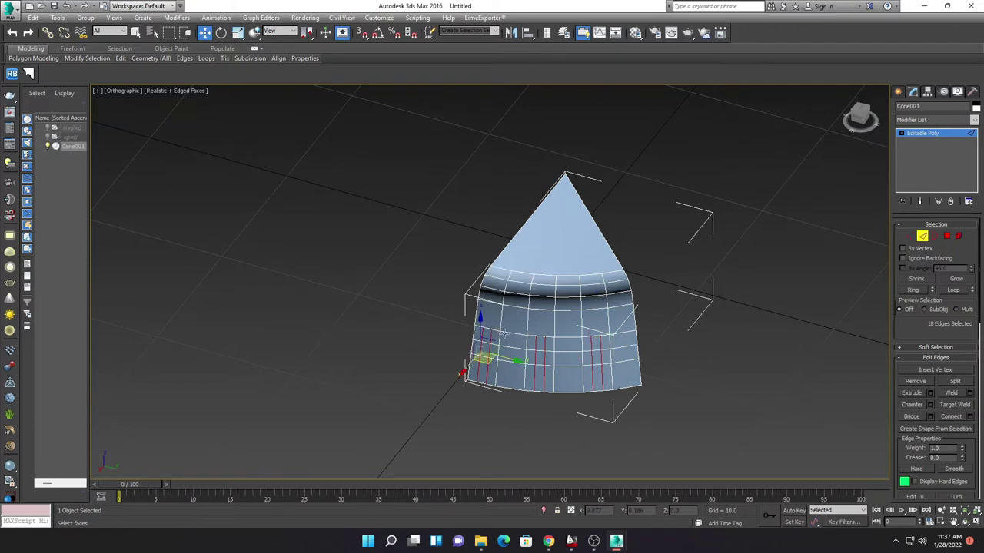
pyautogui.moveTo(542, 334); pyautogui.dragTo(555, 321, button='middle')
pyautogui.scroll(2, 556, 322)
pyautogui.scroll(2, 553, 325)
# Step: Select three short edges in the lower band and nudge them down slightly
pyautogui.click(464, 292)
pyautogui.keyDown('ctrl'); pyautogui.click(682, 311); pyautogui.keyUp('ctrl')
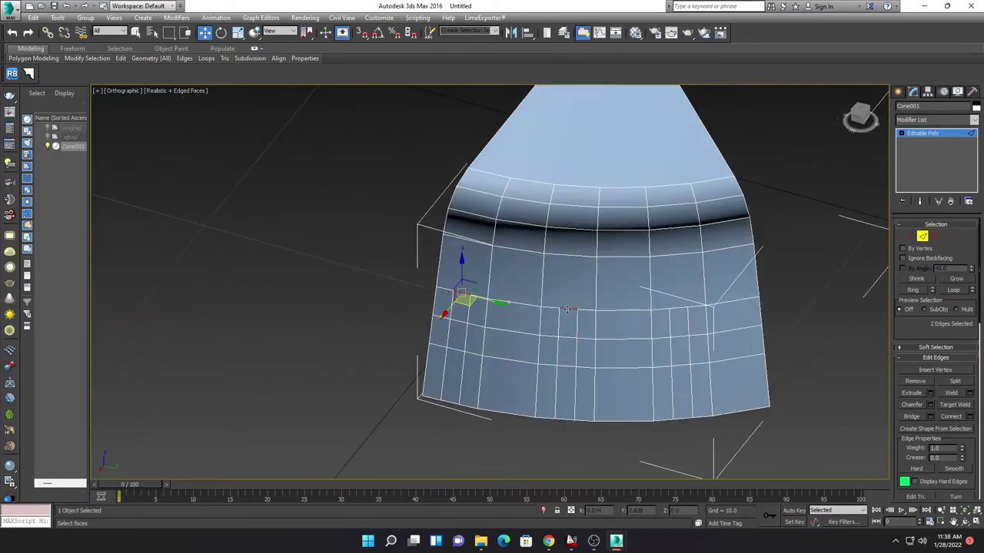
pyautogui.keyDown('ctrl'); pyautogui.click(683, 310); pyautogui.keyUp('ctrl')
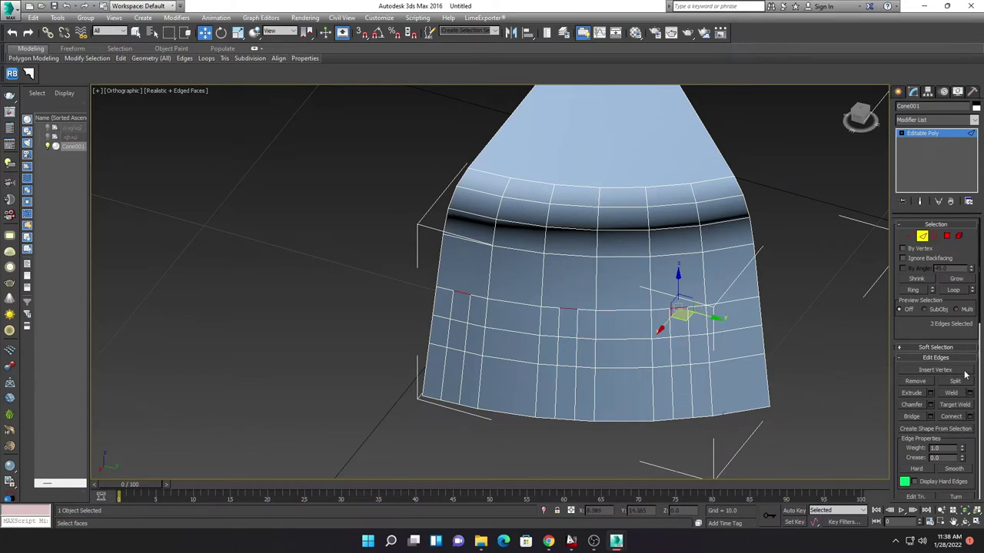
pyautogui.scroll(-2, 922, 332)
pyautogui.moveTo(777, 327)
pyautogui.mouseDown(button='middle')
pyautogui.moveTo(750, 331)
pyautogui.moveTo(756, 347)
pyautogui.mouseUp(button='middle')
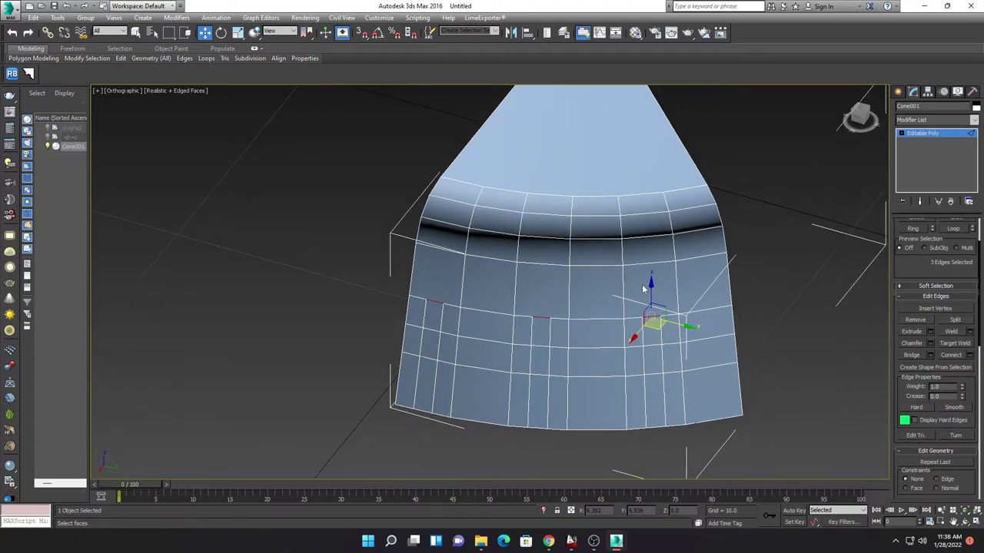
pyautogui.moveTo(650, 285); pyautogui.dragTo(650, 289)
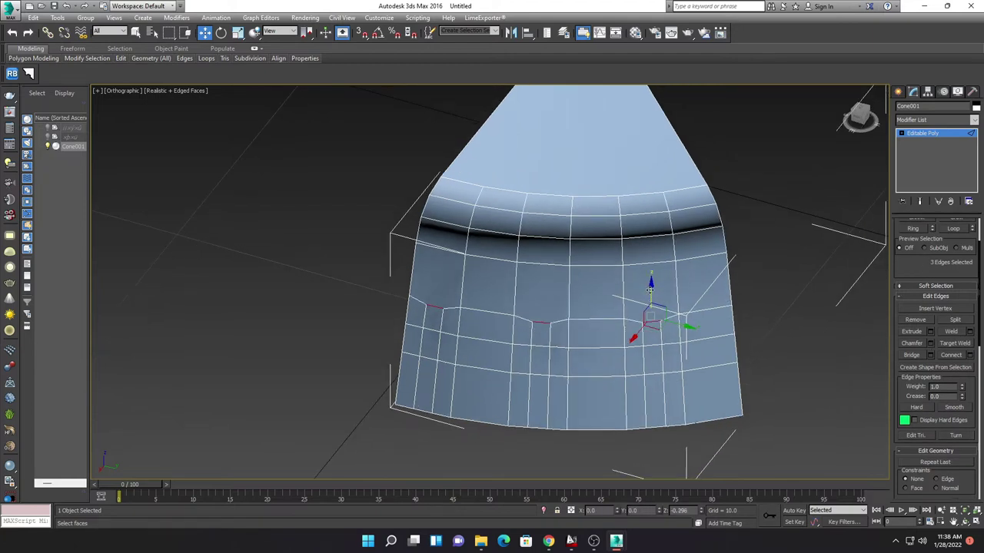
pyautogui.scroll(3, 653, 329)
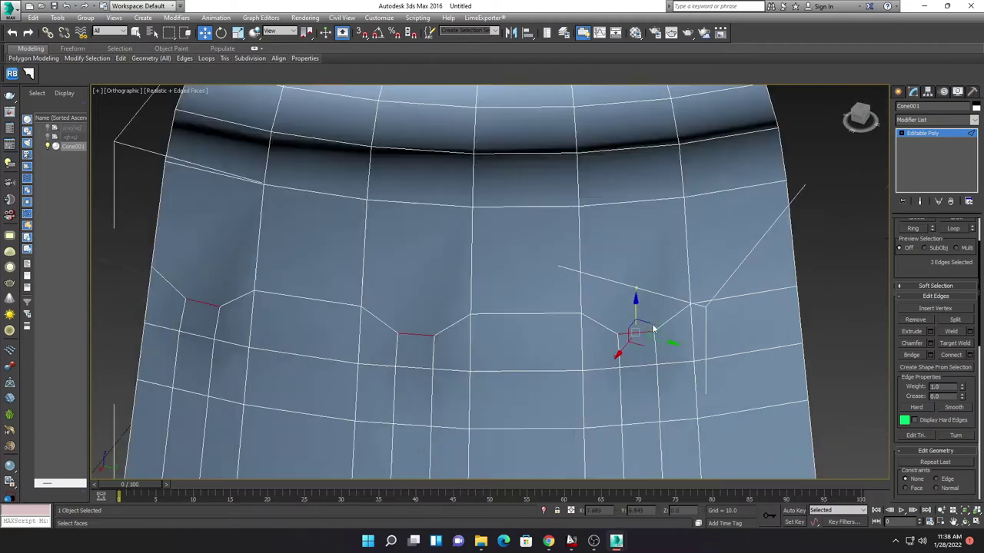
pyautogui.scroll(2, 653, 329)
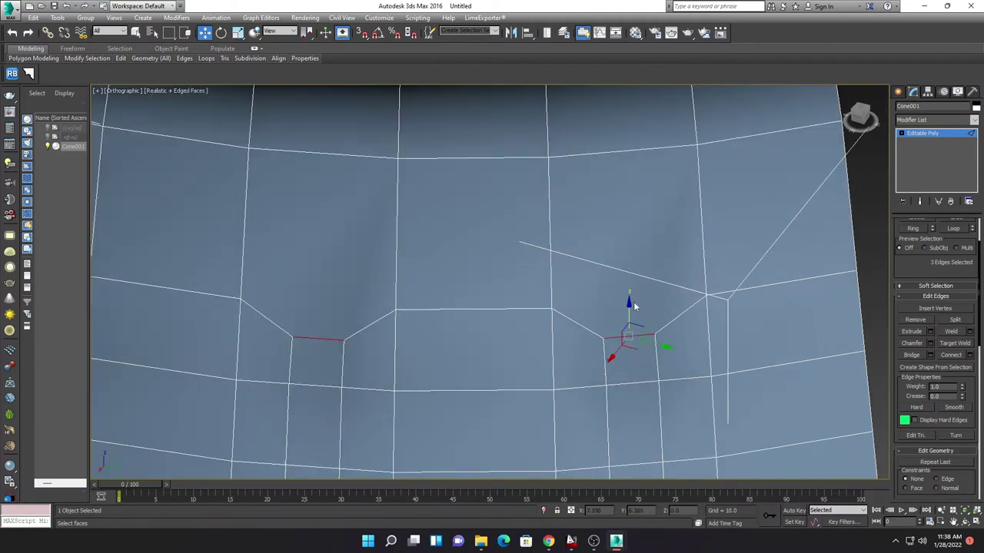
pyautogui.scroll(-5, 633, 305)
# Step: With Edge constraints on, slide the selected edges down the wall to form notches
pyautogui.keyDown('alt'); pyautogui.moveTo(634, 305); pyautogui.dragTo(560, 292, button='middle'); pyautogui.keyUp('alt')
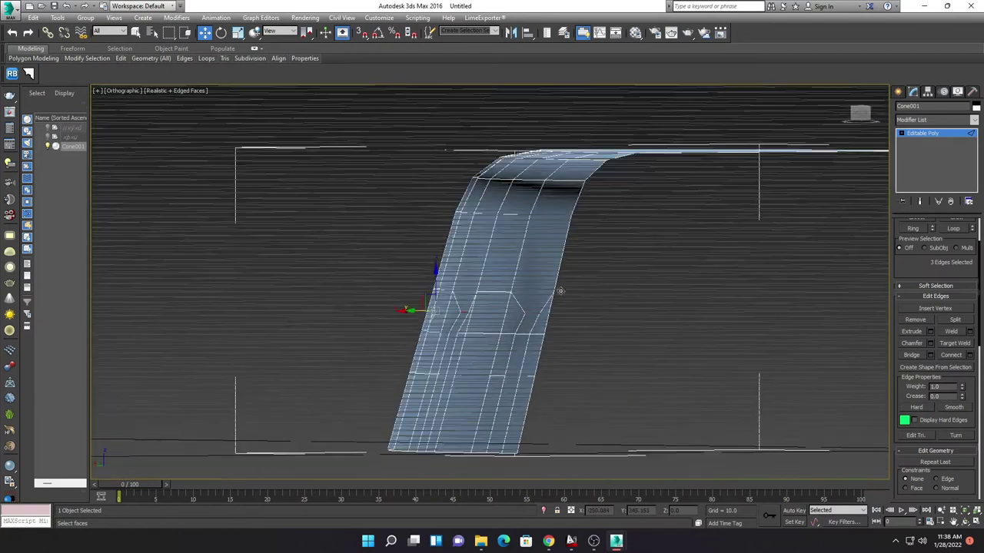
pyautogui.scroll(3, 454, 296)
pyautogui.scroll(2, 460, 295)
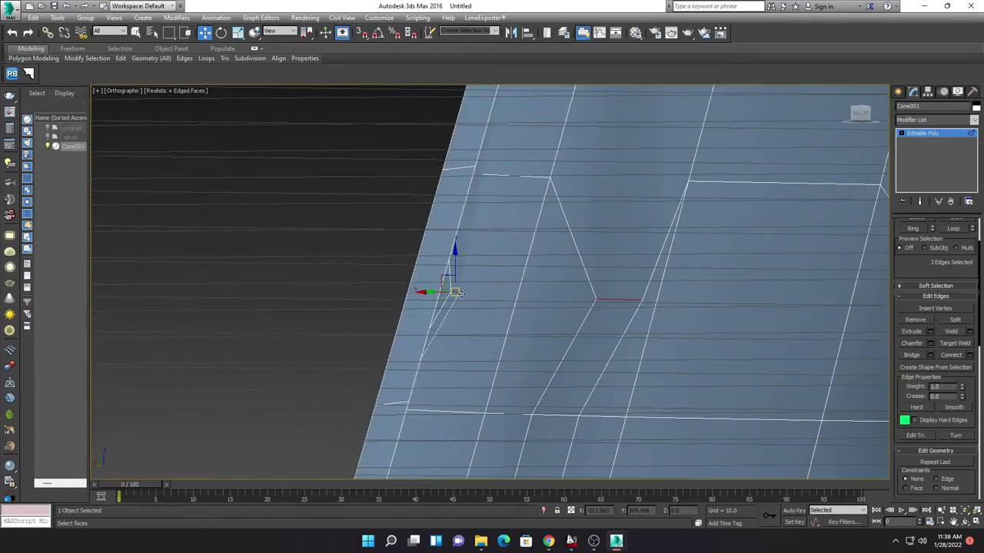
pyautogui.scroll(-4, 566, 320)
pyautogui.scroll(3, 626, 358)
pyautogui.moveTo(571, 335)
pyautogui.keyDown('alt'); pyautogui.mouseDown(button='middle')
pyautogui.moveTo(625, 358)
pyautogui.moveTo(839, 368)
pyautogui.mouseUp(button='middle'); pyautogui.keyUp('alt')
pyautogui.scroll(2, 635, 358)
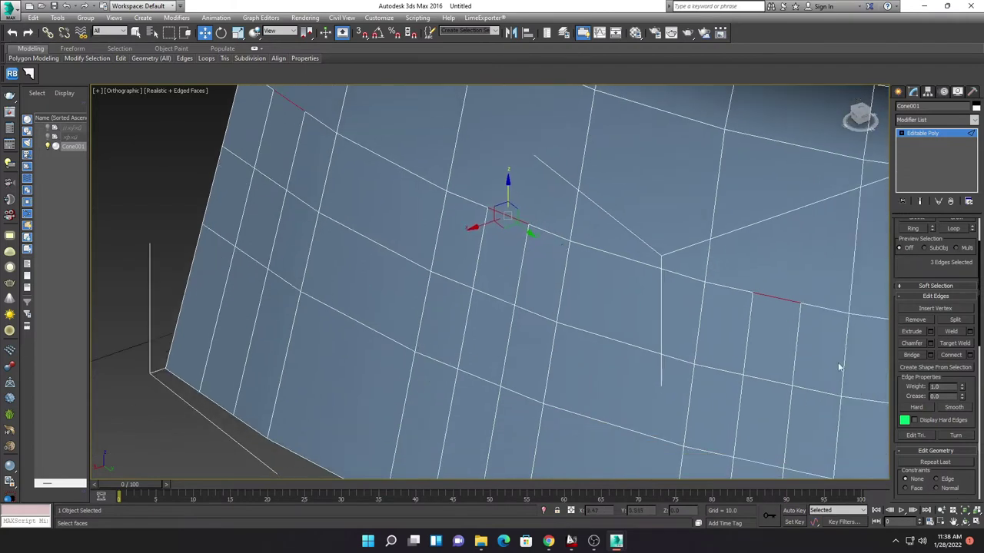
pyautogui.scroll(-2, 970, 401)
pyautogui.scroll(-3, 972, 384)
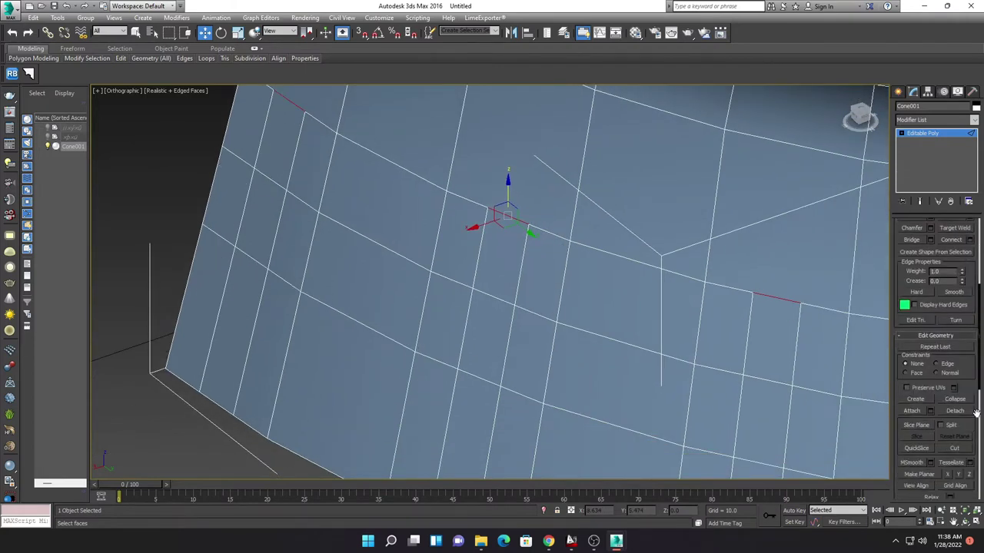
pyautogui.moveTo(974, 367); pyautogui.dragTo(974, 335)
pyautogui.click(947, 336)
pyautogui.moveTo(533, 236); pyautogui.dragTo(514, 268, button='middle')
pyautogui.moveTo(490, 215); pyautogui.dragTo(478, 258)
# Step: Check the notches from the front and leave Edge sub-object mode
pyautogui.scroll(-5, 516, 259)
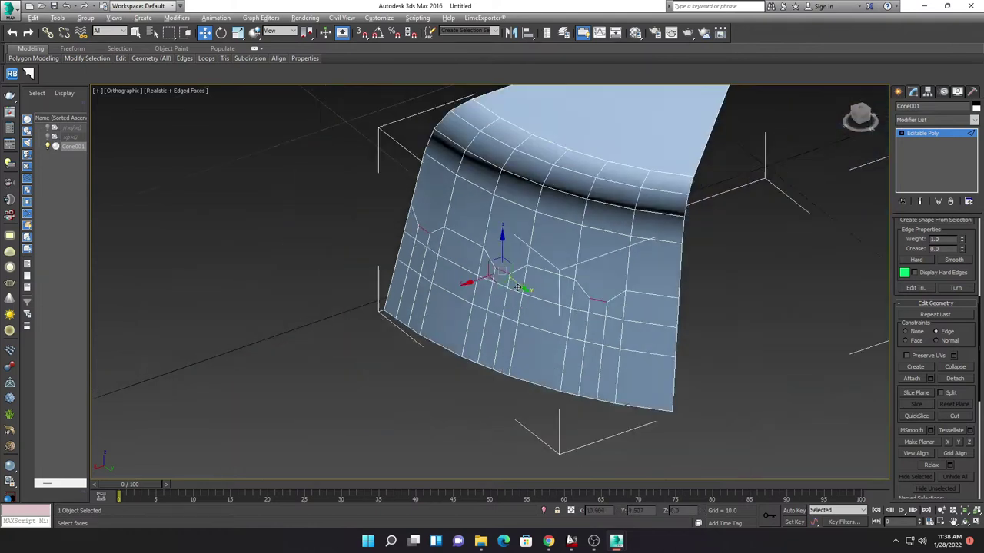
pyautogui.keyDown('alt'); pyautogui.moveTo(517, 287); pyautogui.dragTo(534, 314, button='middle'); pyautogui.keyUp('alt')
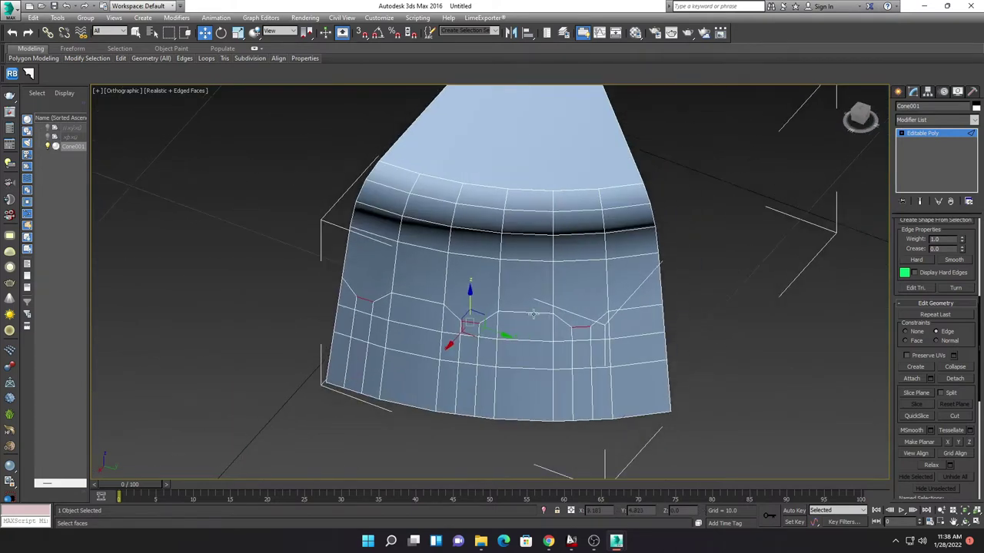
pyautogui.scroll(-4, 533, 313)
pyautogui.scroll(4, 533, 313)
pyautogui.click(927, 135)
pyautogui.scroll(-3, 544, 285)
pyautogui.moveTo(544, 285); pyautogui.dragTo(531, 305, button='middle')
# Step: Convert the slice to Editable Poly and switch to rotating it
pyautogui.rightClick(484, 265)
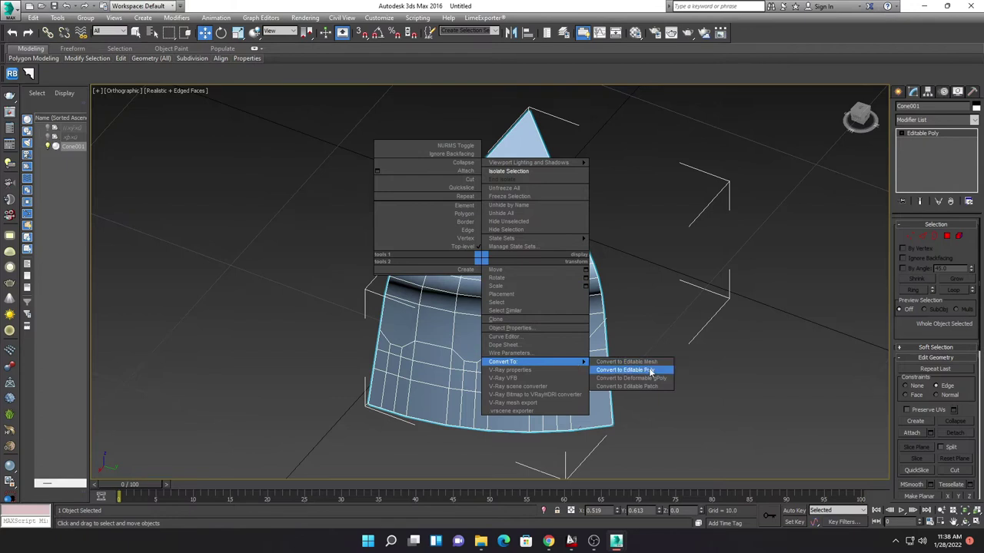
pyautogui.click(645, 372)
pyautogui.rightClick(572, 319)
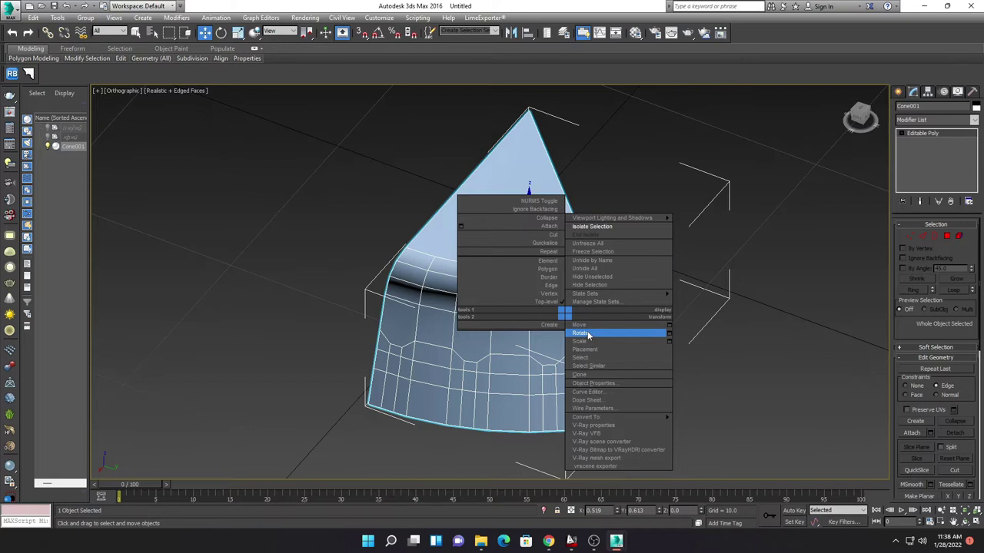
pyautogui.click(580, 332)
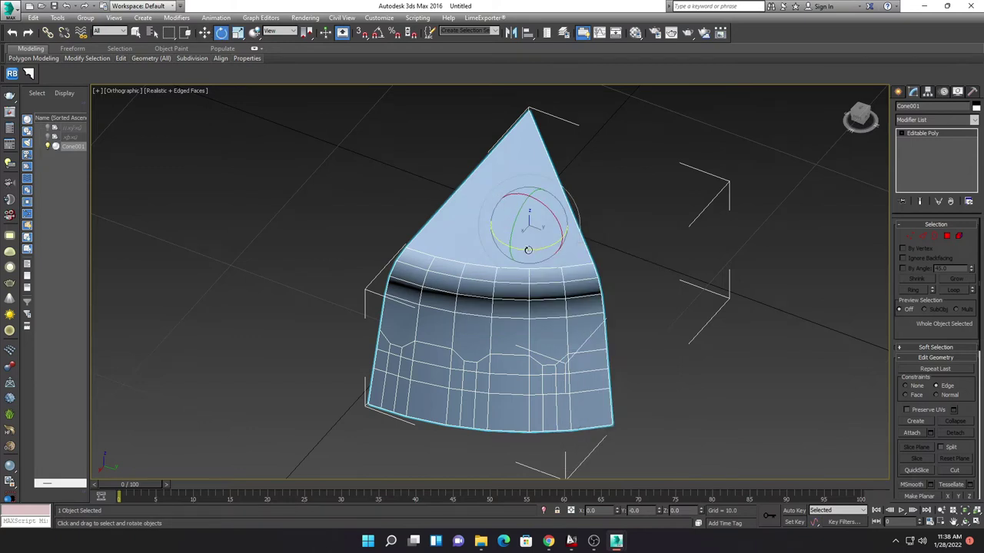
# Step: With angle snap on, Shift-rotate the slice 45° around the apex to make 7 copies
pyautogui.moveTo(528, 249)
pyautogui.keyDown('shift'); pyautogui.mouseDown()
pyautogui.moveTo(576, 253)
pyautogui.moveTo(565, 253)
pyautogui.mouseUp(); pyautogui.keyUp('shift')
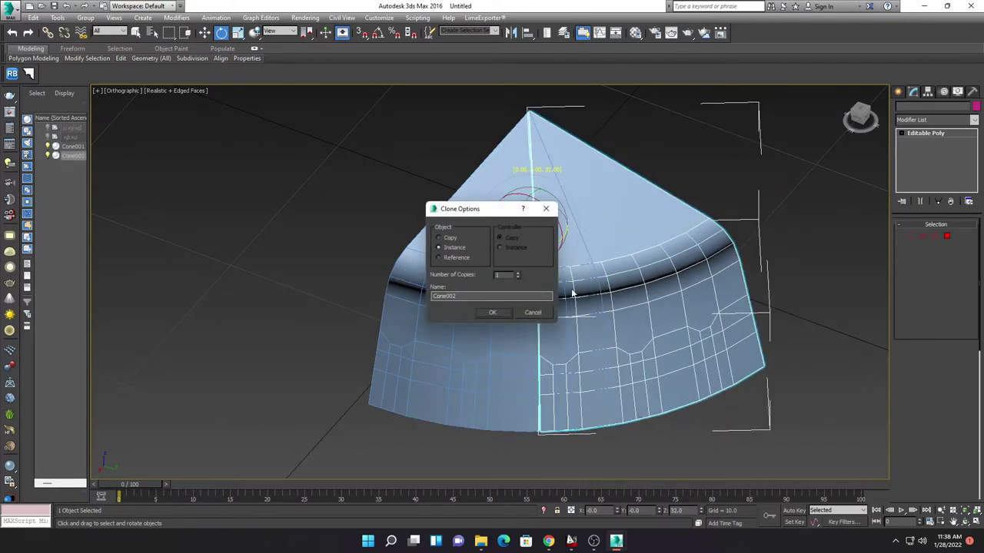
pyautogui.click(539, 312)
pyautogui.click(382, 36)
pyautogui.keyDown('shift'); pyautogui.moveTo(554, 248); pyautogui.dragTo(558, 253); pyautogui.keyUp('shift')
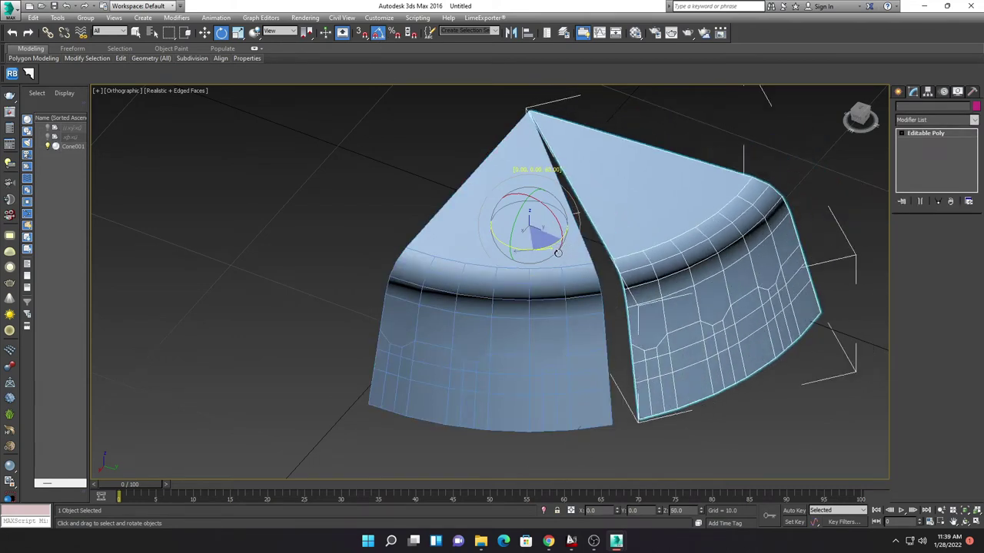
pyautogui.keyDown('shift'); pyautogui.moveTo(558, 254); pyautogui.dragTo(555, 256); pyautogui.keyUp('shift')
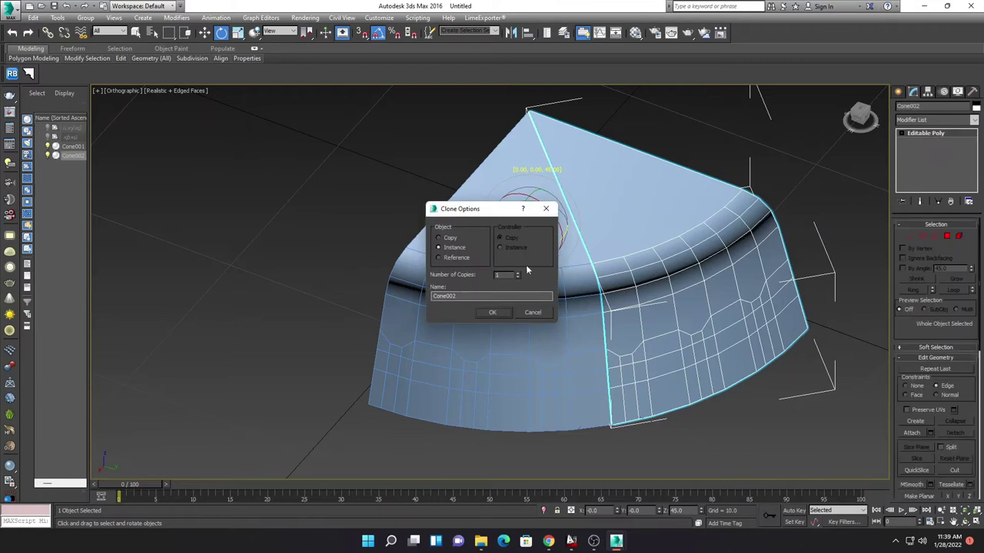
pyautogui.click(496, 312)
pyautogui.click(496, 312)
pyautogui.moveTo(500, 314)
pyautogui.keyDown('alt'); pyautogui.mouseDown(button='middle')
pyautogui.moveTo(576, 289)
pyautogui.moveTo(554, 274)
pyautogui.mouseUp(button='middle'); pyautogui.keyUp('alt')
# Step: Attach the seven other slices into a single editable poly
pyautogui.scroll(-3, 529, 259)
pyautogui.scroll(-2, 500, 253)
pyautogui.rightClick(466, 248)
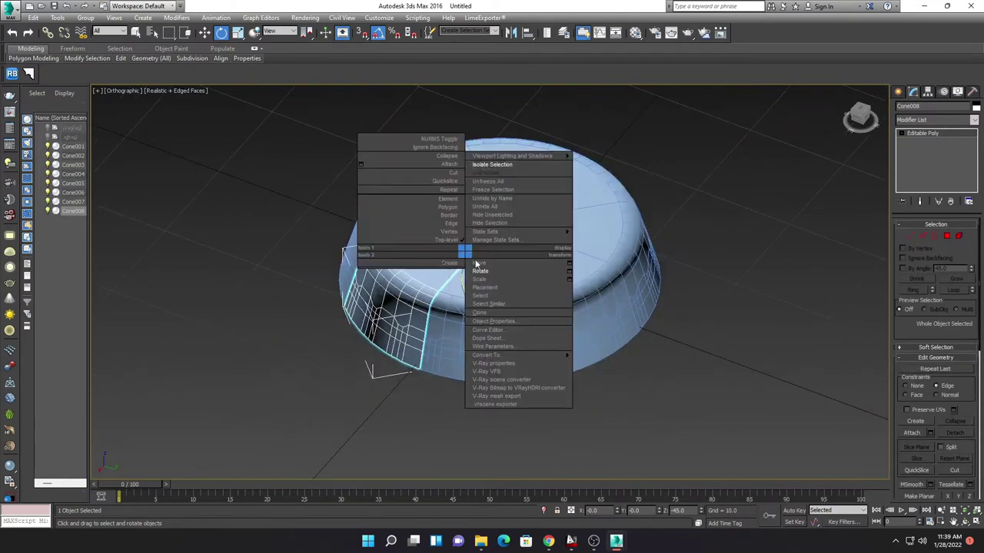
pyautogui.click(484, 261)
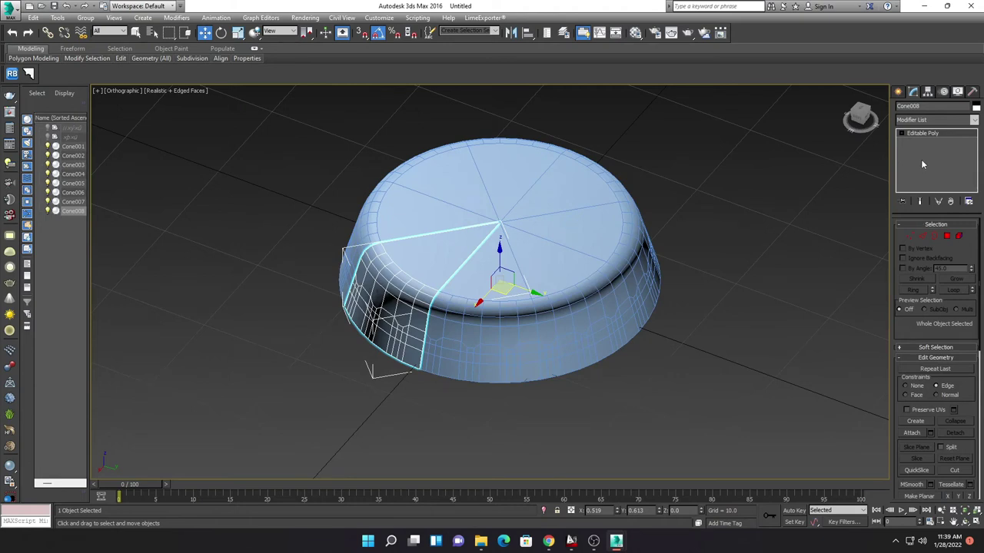
pyautogui.click(913, 433)
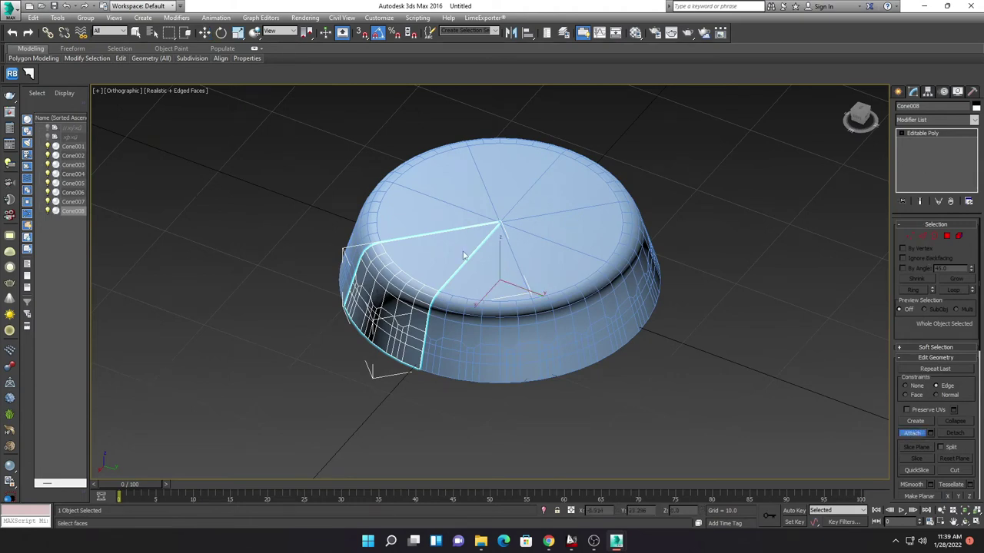
pyautogui.click(458, 188)
pyautogui.click(509, 180)
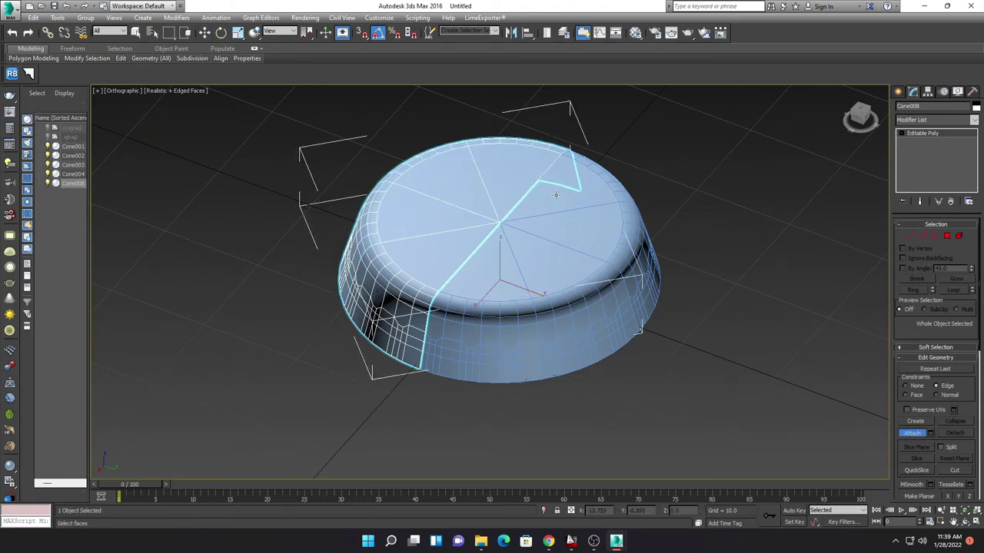
pyautogui.click(557, 194)
pyautogui.click(557, 246)
pyautogui.click(540, 259)
pyautogui.click(492, 261)
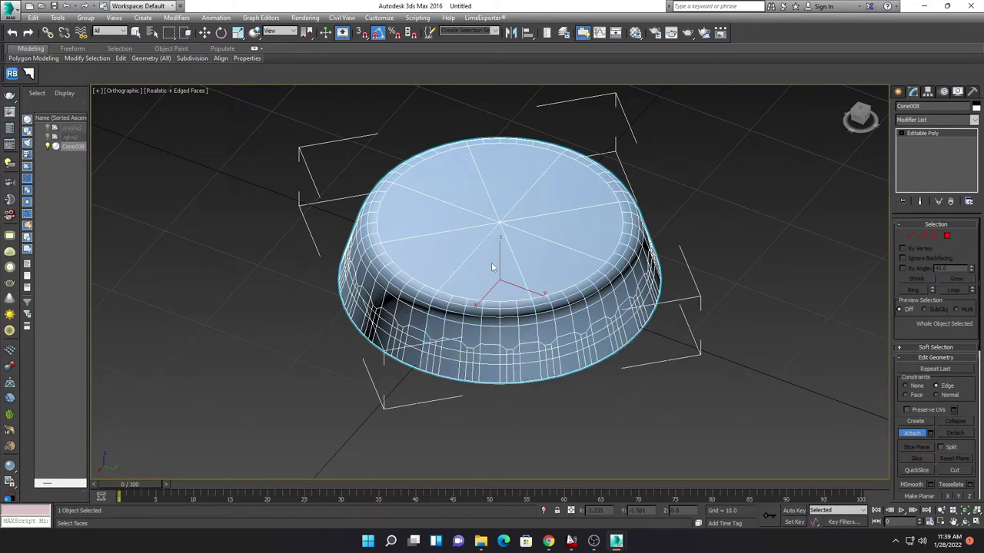
pyautogui.press('w')
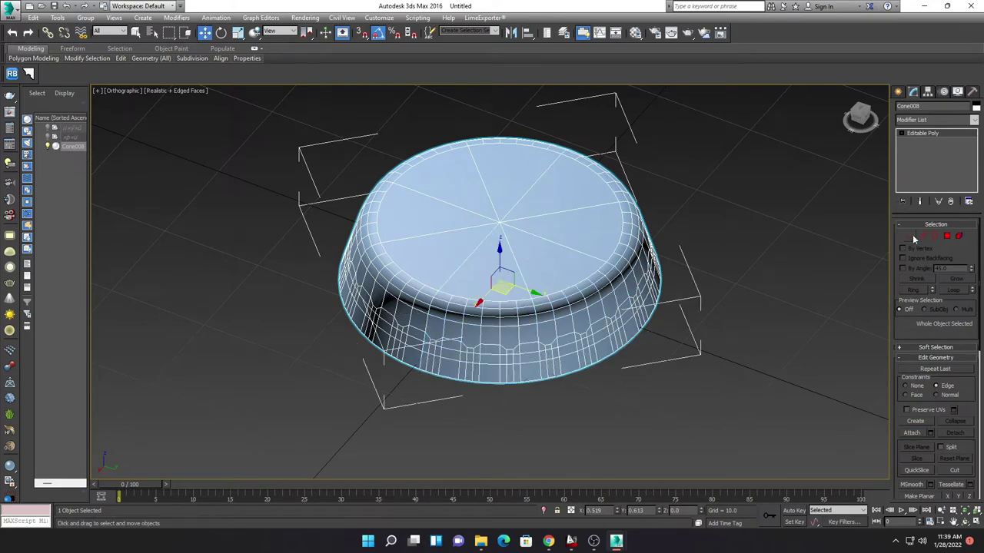
# Step: Weld all the cap's vertices, reducing 648 vertices to 577
pyautogui.click(910, 236)
pyautogui.hotkey('ctrl', 'a')
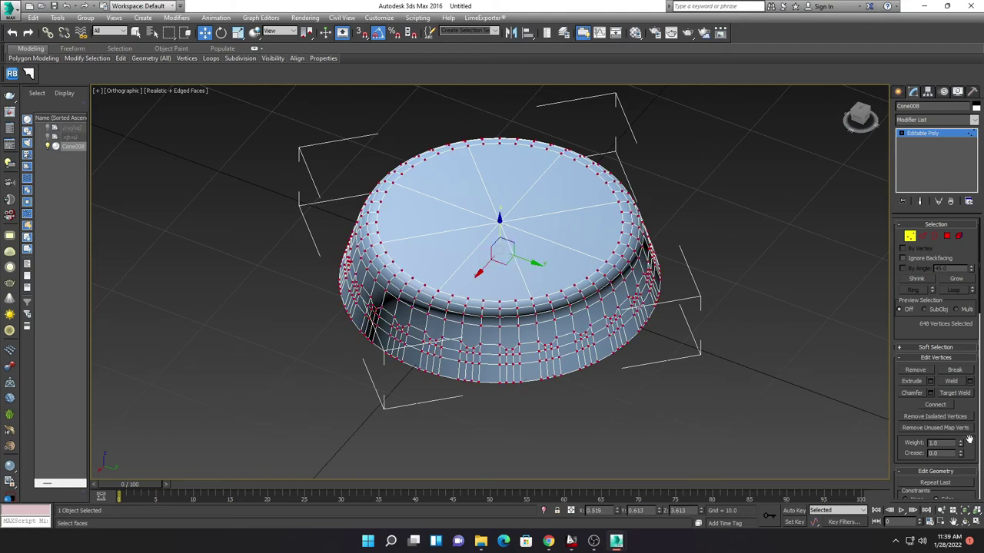
pyautogui.click(953, 382)
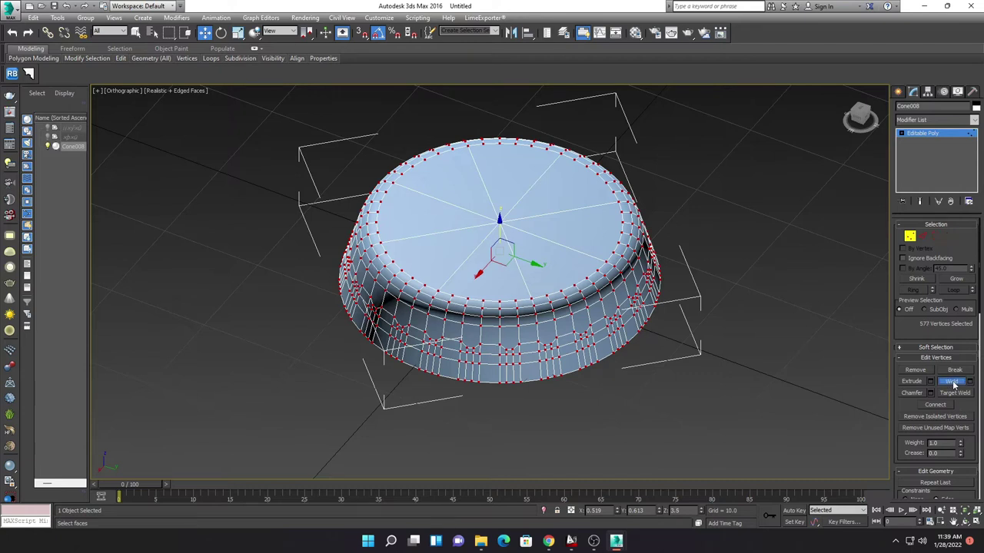
pyautogui.click(910, 236)
pyautogui.click(909, 237)
pyautogui.click(649, 345)
# Step: Ctrl+drag to select the first groups of six vertices on the cap's lower rim
pyautogui.keyDown('alt'); pyautogui.moveTo(648, 346); pyautogui.dragTo(573, 339, button='middle'); pyautogui.keyUp('alt')
pyautogui.scroll(3, 574, 339)
pyautogui.scroll(2, 574, 338)
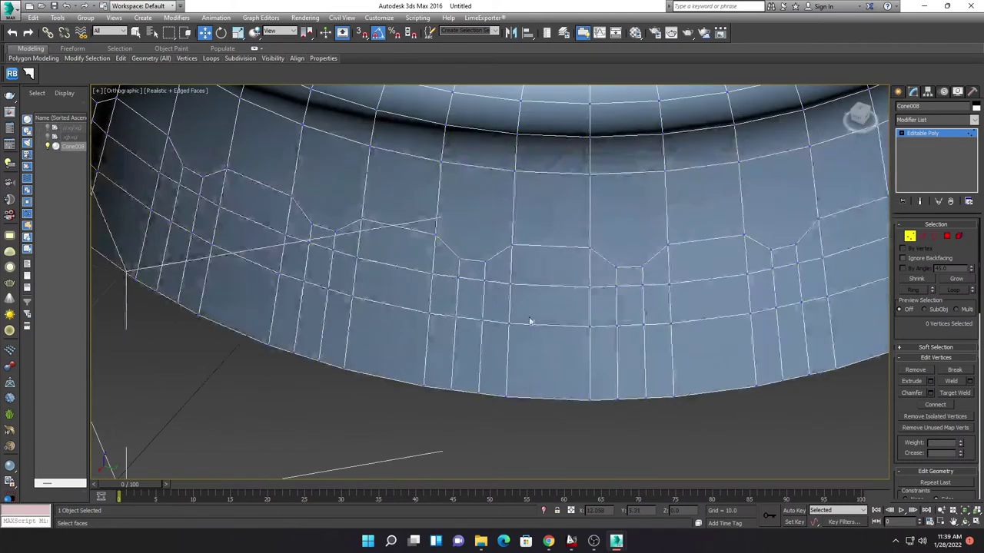
pyautogui.scroll(-1, 536, 330)
pyautogui.scroll(-1, 550, 342)
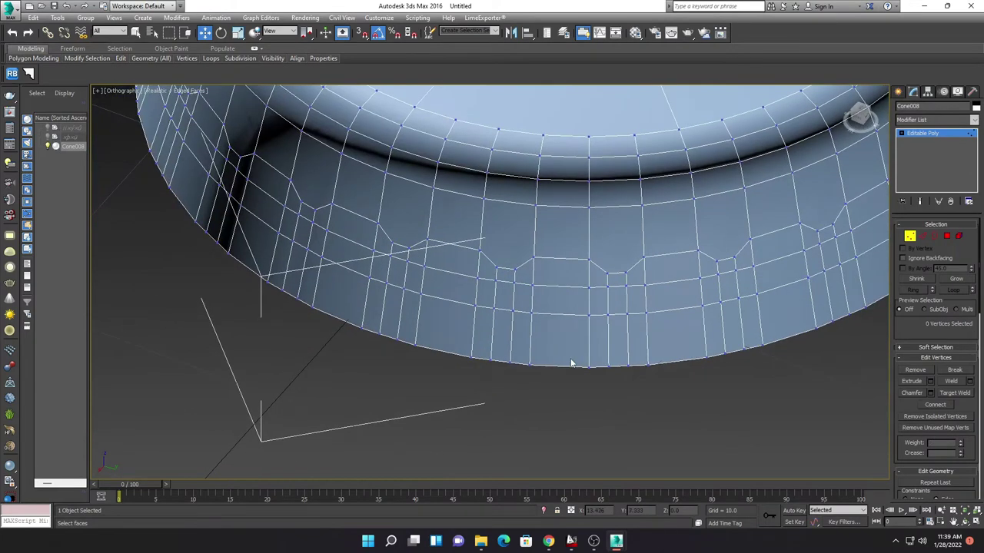
pyautogui.scroll(2, 573, 358)
pyautogui.moveTo(509, 251); pyautogui.dragTo(510, 252)
pyautogui.keyDown('alt'); pyautogui.moveTo(531, 338); pyautogui.dragTo(515, 352, button='middle'); pyautogui.keyUp('alt')
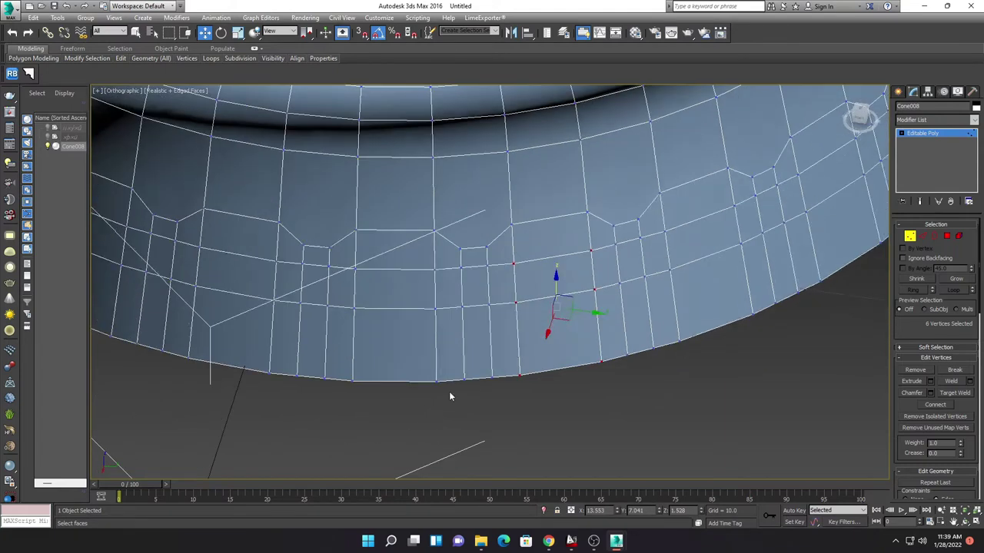
pyautogui.keyDown('ctrl'); pyautogui.moveTo(350, 268); pyautogui.dragTo(350, 269); pyautogui.keyUp('ctrl')
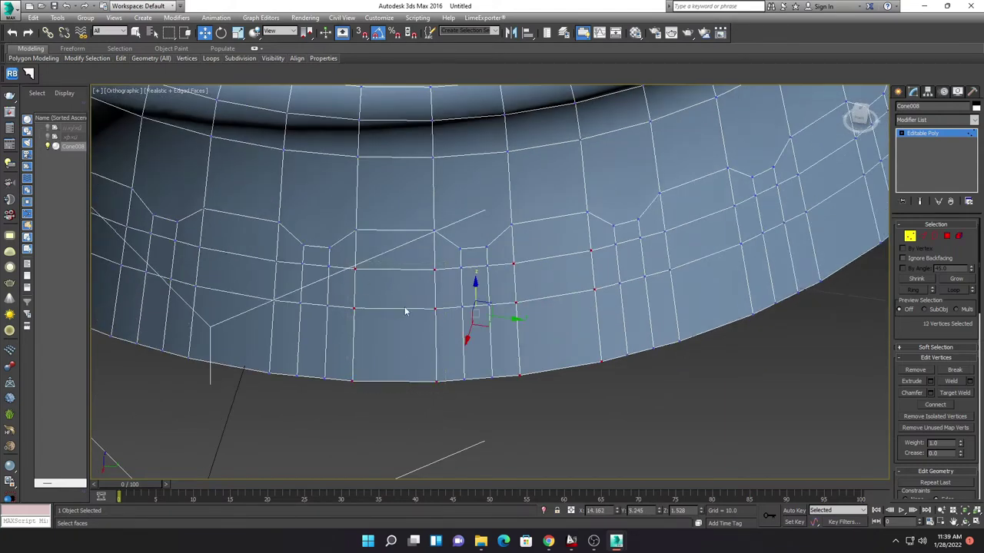
pyautogui.moveTo(435, 345)
pyautogui.keyDown('alt'); pyautogui.mouseDown(button='middle')
pyautogui.moveTo(638, 339)
pyautogui.moveTo(545, 395)
pyautogui.mouseUp(button='middle'); pyautogui.keyUp('alt')
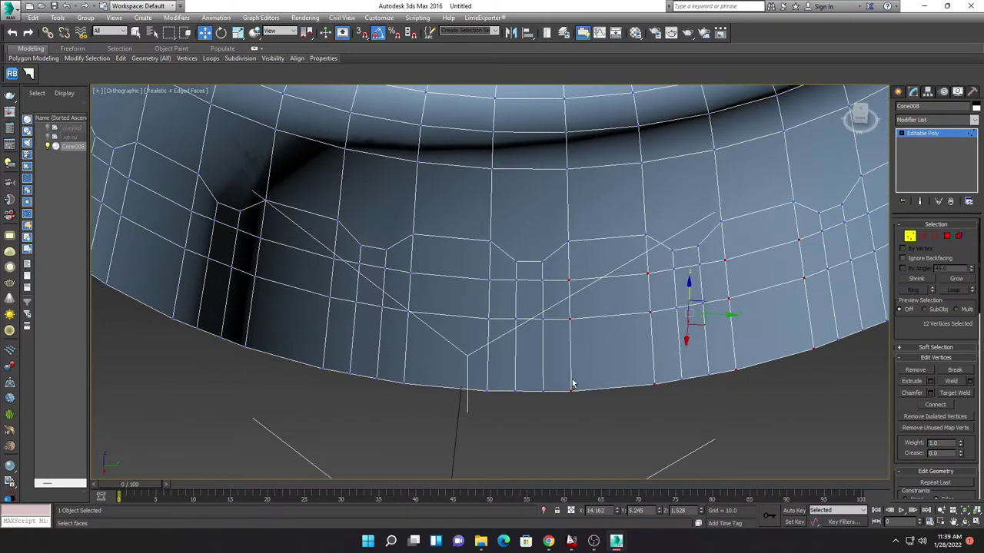
pyautogui.keyDown('ctrl'); pyautogui.moveTo(408, 295); pyautogui.dragTo(408, 296); pyautogui.keyUp('ctrl')
pyautogui.keyDown('alt'); pyautogui.moveTo(495, 334); pyautogui.dragTo(553, 354, button='middle'); pyautogui.keyUp('alt')
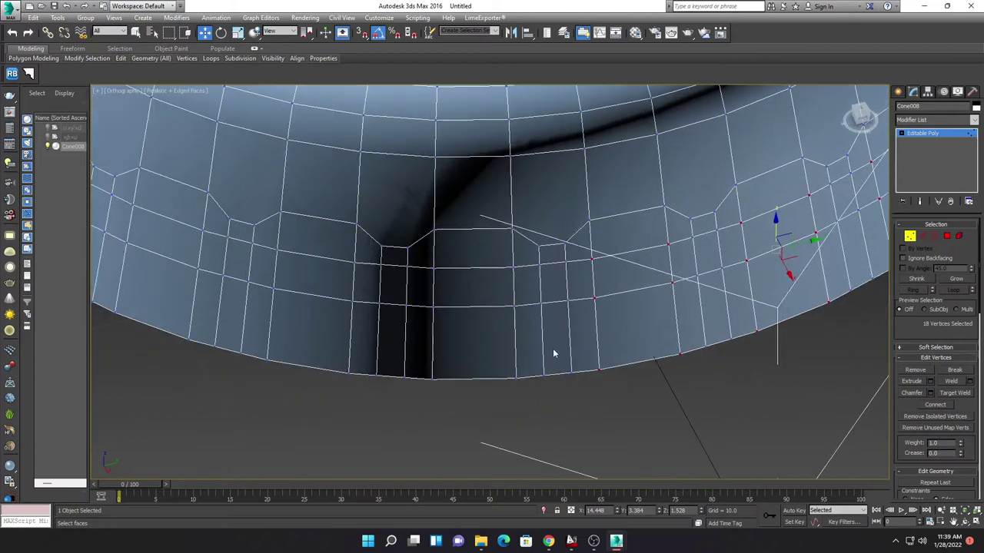
pyautogui.keyDown('ctrl'); pyautogui.moveTo(435, 277); pyautogui.dragTo(424, 259); pyautogui.keyUp('ctrl')
pyautogui.moveTo(497, 305)
pyautogui.keyDown('alt'); pyautogui.mouseDown(button='middle')
pyautogui.moveTo(501, 329)
pyautogui.moveTo(510, 285)
pyautogui.mouseUp(button='middle'); pyautogui.keyUp('alt')
pyautogui.keyDown('ctrl'); pyautogui.moveTo(507, 347); pyautogui.dragTo(446, 283); pyautogui.keyUp('ctrl')
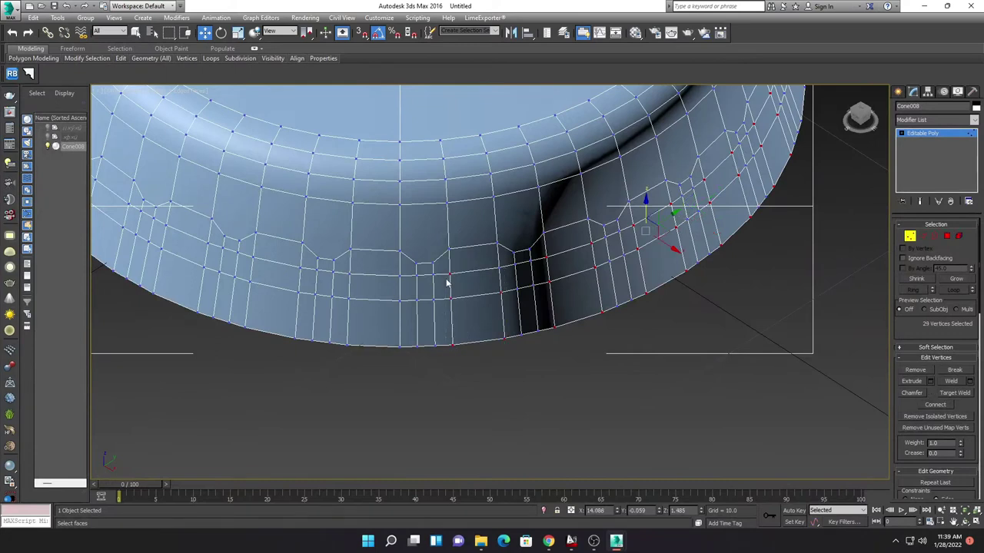
# Step: Keep adding alternating six-vertex rim groups while orbiting around the cap
pyautogui.keyDown('ctrl'); pyautogui.click(492, 281); pyautogui.keyUp('ctrl')
pyautogui.keyDown('alt'); pyautogui.moveTo(492, 280); pyautogui.dragTo(478, 329, button='middle'); pyautogui.keyUp('alt')
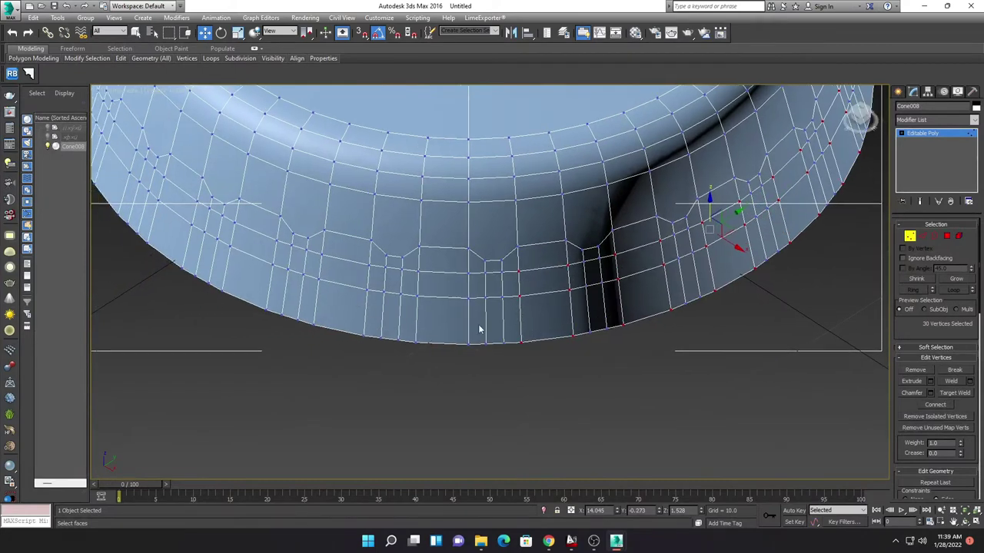
pyautogui.moveTo(471, 353); pyautogui.dragTo(413, 271)
pyautogui.keyDown('alt'); pyautogui.moveTo(467, 378); pyautogui.dragTo(488, 377, button='middle'); pyautogui.keyUp('alt')
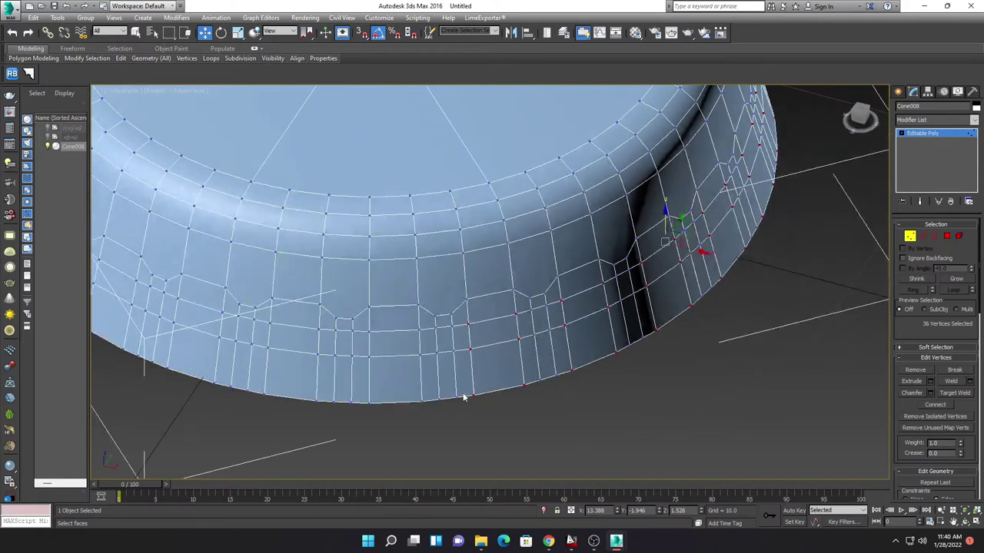
pyautogui.moveTo(429, 412); pyautogui.dragTo(366, 327)
pyautogui.moveTo(423, 379)
pyautogui.keyDown('alt'); pyautogui.mouseDown(button='middle')
pyautogui.moveTo(535, 403)
pyautogui.moveTo(532, 445)
pyautogui.mouseUp(button='middle'); pyautogui.keyUp('alt')
pyautogui.moveTo(532, 446); pyautogui.dragTo(473, 368)
pyautogui.keyDown('alt'); pyautogui.moveTo(505, 419); pyautogui.dragTo(616, 400, button='middle'); pyautogui.keyUp('alt')
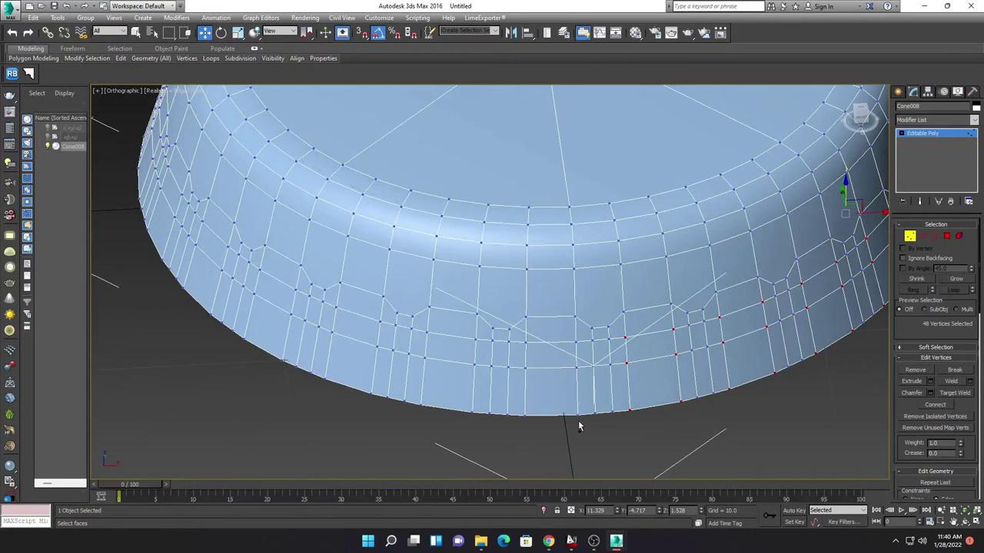
pyautogui.keyDown('ctrl'); pyautogui.moveTo(532, 356); pyautogui.dragTo(524, 346); pyautogui.keyUp('ctrl')
pyautogui.moveTo(524, 346)
pyautogui.keyDown('alt'); pyautogui.mouseDown(button='middle')
pyautogui.moveTo(593, 412)
pyautogui.moveTo(594, 380)
pyautogui.mouseUp(button='middle'); pyautogui.keyUp('alt')
pyautogui.keyDown('ctrl'); pyautogui.moveTo(538, 328); pyautogui.dragTo(528, 330); pyautogui.keyUp('ctrl')
pyautogui.moveTo(528, 330)
pyautogui.keyDown('alt'); pyautogui.mouseDown(button='middle')
pyautogui.moveTo(592, 398)
pyautogui.moveTo(607, 355)
pyautogui.moveTo(591, 405)
pyautogui.mouseUp(button='middle'); pyautogui.keyUp('alt')
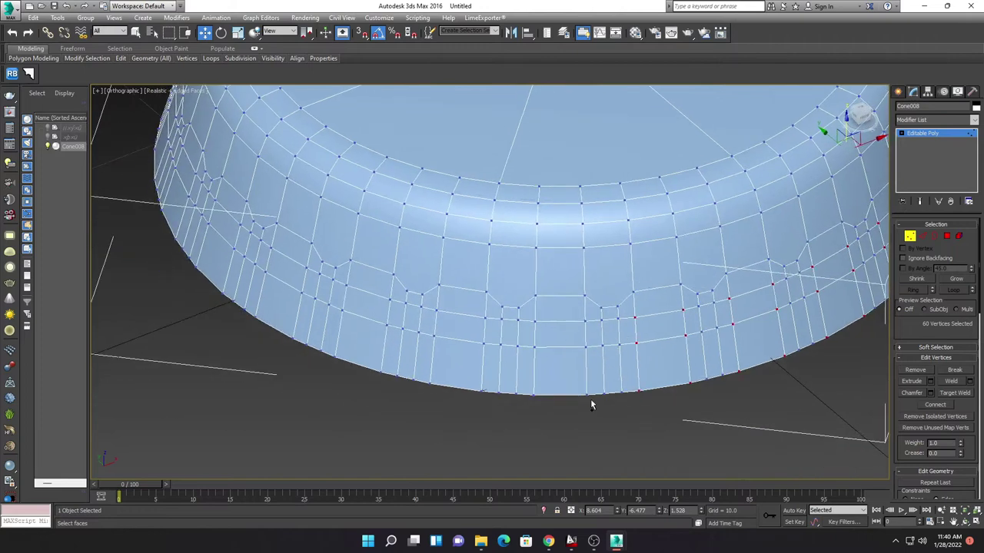
pyautogui.keyDown('ctrl'); pyautogui.moveTo(526, 321); pyautogui.dragTo(526, 322); pyautogui.keyUp('ctrl')
pyautogui.moveTo(526, 321)
pyautogui.keyDown('alt'); pyautogui.mouseDown(button='middle')
pyautogui.moveTo(582, 377)
pyautogui.moveTo(609, 433)
pyautogui.mouseUp(button='middle'); pyautogui.keyUp('alt')
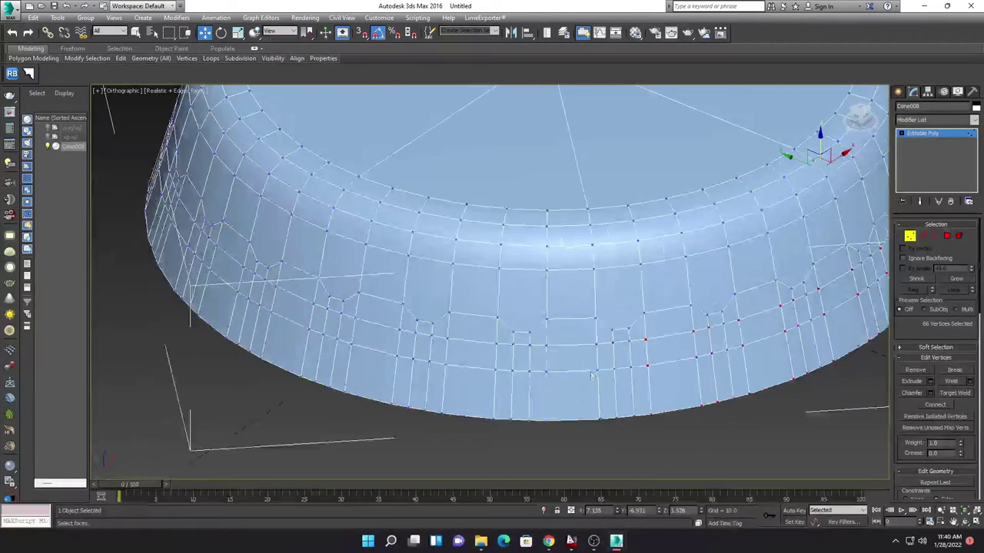
pyautogui.keyDown('ctrl'); pyautogui.moveTo(540, 354); pyautogui.dragTo(543, 347); pyautogui.keyUp('ctrl')
pyautogui.moveTo(577, 402)
pyautogui.keyDown('alt'); pyautogui.mouseDown(button='middle')
pyautogui.moveTo(587, 402)
pyautogui.moveTo(576, 406)
pyautogui.mouseUp(button='middle'); pyautogui.keyUp('alt')
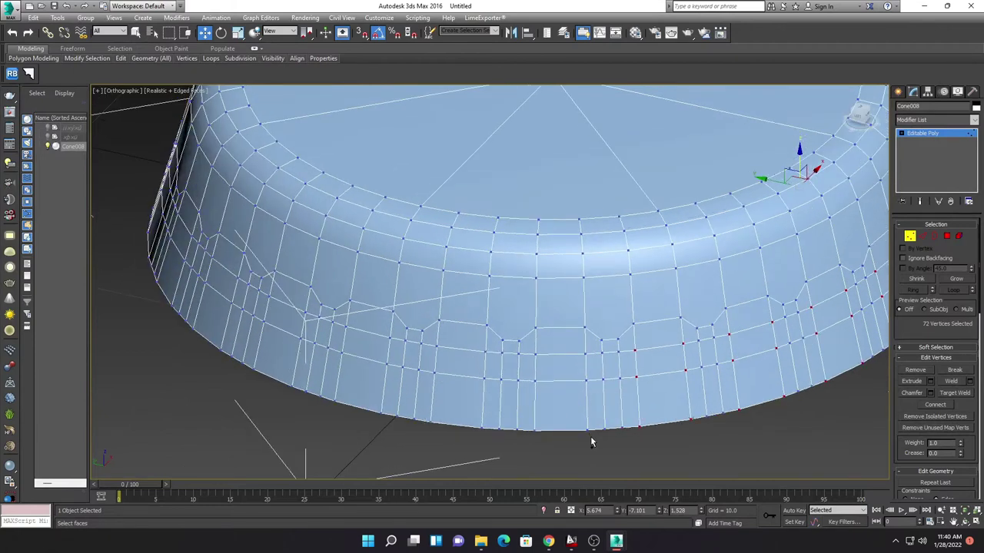
pyautogui.keyDown('ctrl'); pyautogui.moveTo(536, 356); pyautogui.dragTo(536, 367); pyautogui.keyUp('ctrl')
pyautogui.keyDown('alt'); pyautogui.moveTo(536, 367); pyautogui.dragTo(577, 400, button='middle'); pyautogui.keyUp('alt')
pyautogui.keyDown('ctrl'); pyautogui.moveTo(567, 379); pyautogui.dragTo(566, 379); pyautogui.keyUp('ctrl')
# Step: Add the remaining rim groups until 144 vertices are selected, then check the selection
pyautogui.moveTo(589, 412)
pyautogui.keyDown('alt'); pyautogui.mouseDown(button='middle')
pyautogui.moveTo(597, 384)
pyautogui.moveTo(593, 425)
pyautogui.mouseUp(button='middle'); pyautogui.keyUp('alt')
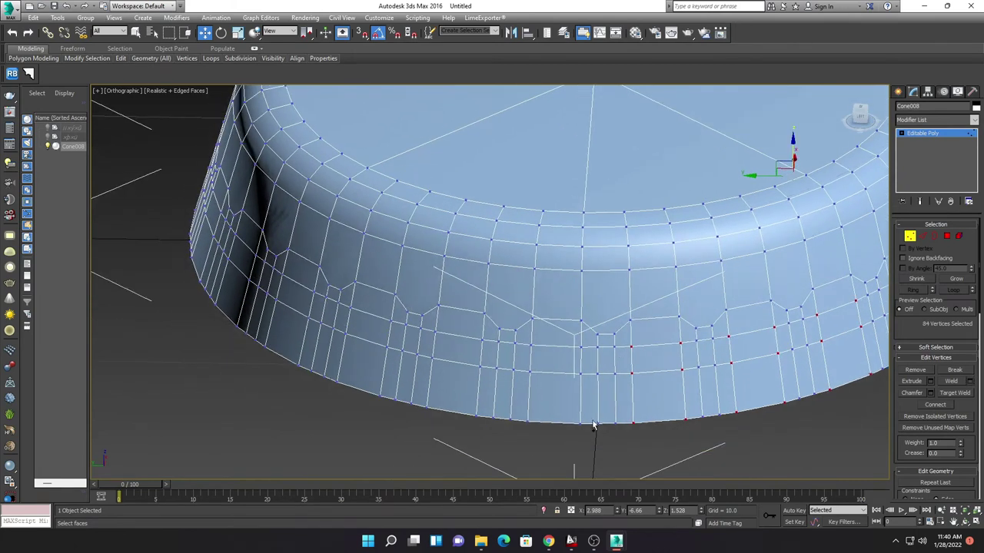
pyautogui.keyDown('ctrl'); pyautogui.moveTo(525, 348); pyautogui.dragTo(525, 348); pyautogui.keyUp('ctrl')
pyautogui.moveTo(549, 389)
pyautogui.keyDown('alt'); pyautogui.mouseDown(button='middle')
pyautogui.moveTo(571, 397)
pyautogui.moveTo(569, 433)
pyautogui.mouseUp(button='middle'); pyautogui.keyUp('alt')
pyautogui.keyDown('ctrl'); pyautogui.moveTo(527, 362); pyautogui.dragTo(523, 357); pyautogui.keyUp('ctrl')
pyautogui.keyDown('alt'); pyautogui.moveTo(592, 413); pyautogui.dragTo(613, 417, button='middle'); pyautogui.keyUp('alt')
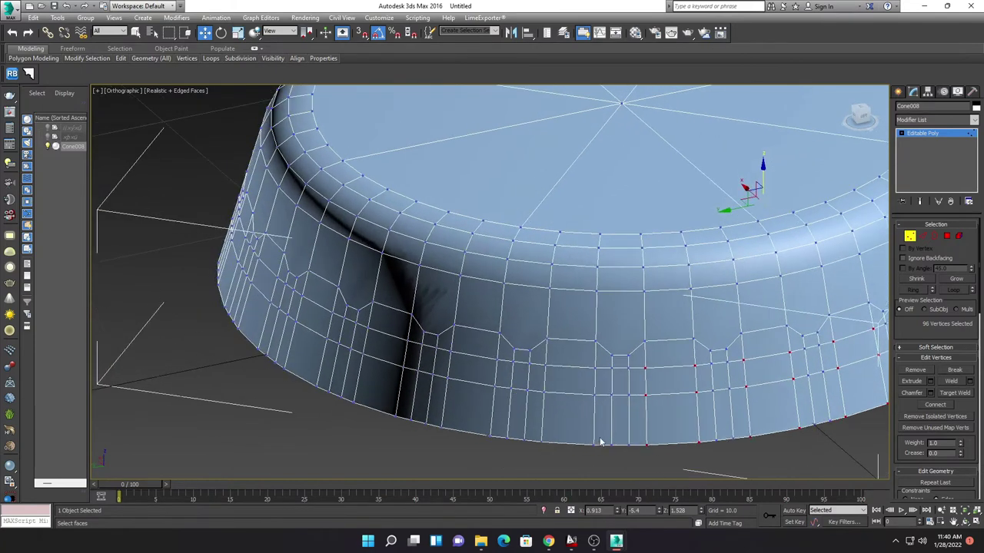
pyautogui.keyDown('ctrl'); pyautogui.moveTo(542, 367); pyautogui.dragTo(543, 367); pyautogui.keyUp('ctrl')
pyautogui.moveTo(556, 384)
pyautogui.keyDown('alt'); pyautogui.mouseDown(button='middle')
pyautogui.moveTo(623, 412)
pyautogui.moveTo(574, 369)
pyautogui.mouseUp(button='middle'); pyautogui.keyUp('alt')
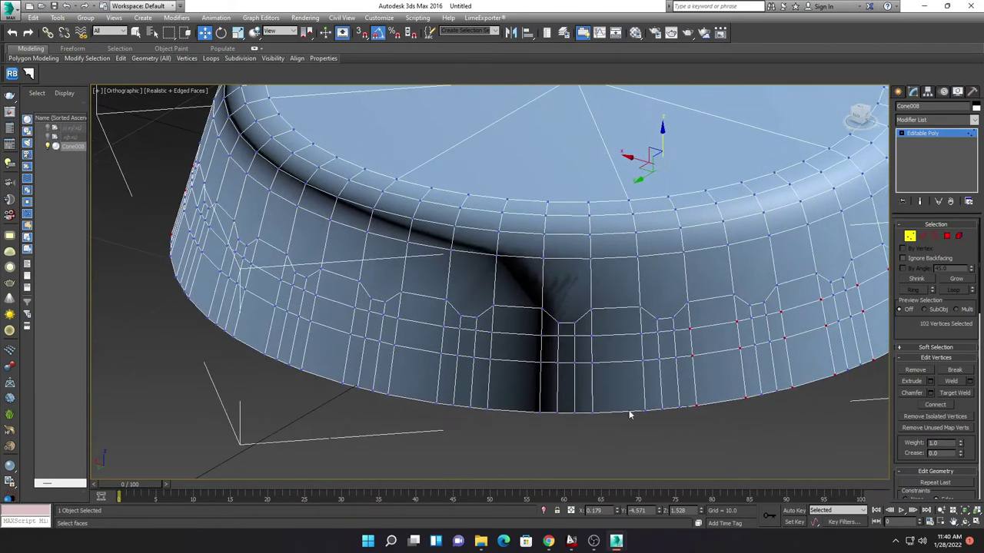
pyautogui.keyDown('ctrl'); pyautogui.moveTo(589, 337); pyautogui.dragTo(589, 337); pyautogui.keyUp('ctrl')
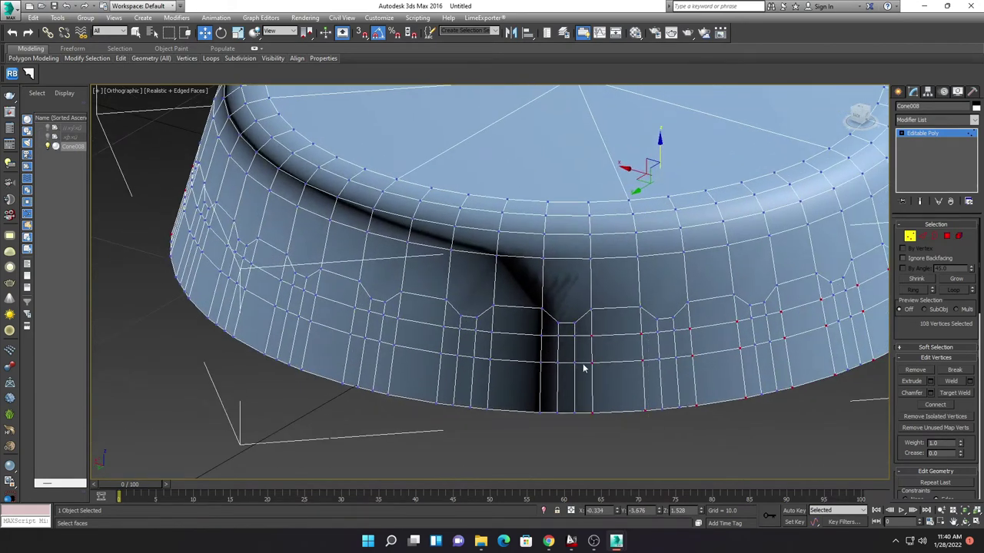
pyautogui.keyDown('ctrl'); pyautogui.moveTo(495, 340); pyautogui.dragTo(489, 329); pyautogui.keyUp('ctrl')
pyautogui.keyDown('alt'); pyautogui.moveTo(567, 381); pyautogui.dragTo(636, 427, button='middle'); pyautogui.keyUp('alt')
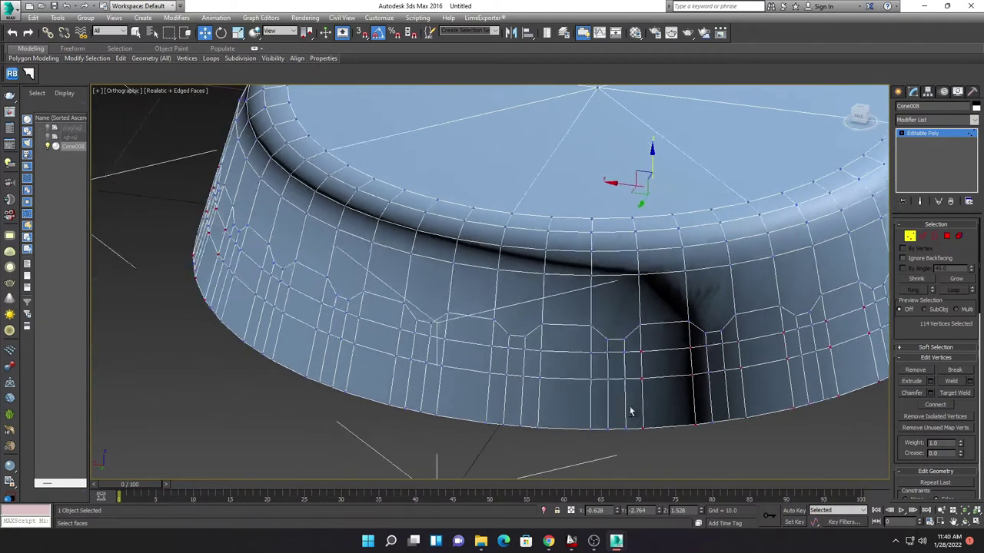
pyautogui.keyDown('ctrl'); pyautogui.moveTo(640, 420); pyautogui.dragTo(577, 359); pyautogui.keyUp('ctrl')
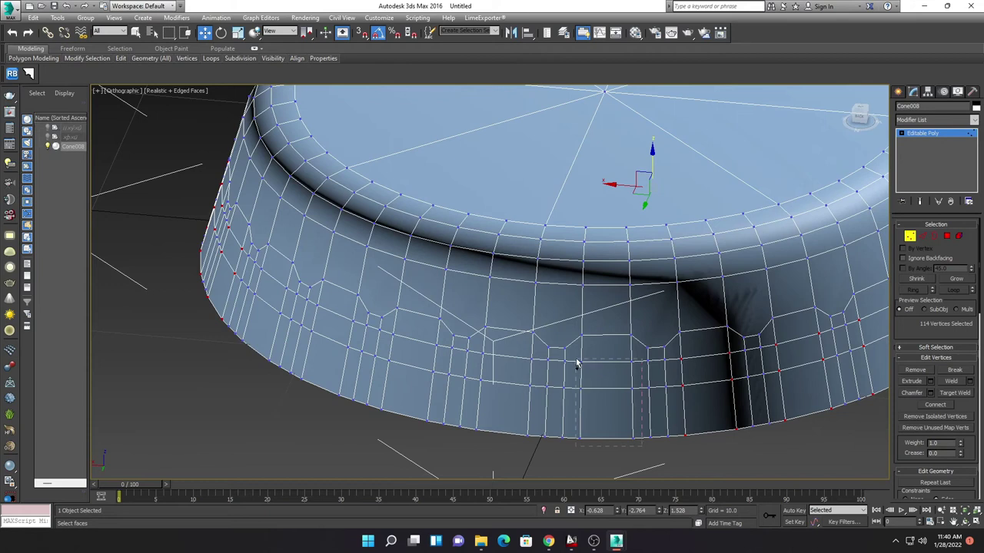
pyautogui.keyDown('ctrl'); pyautogui.moveTo(477, 355); pyautogui.dragTo(478, 357); pyautogui.keyUp('ctrl')
pyautogui.moveTo(527, 407)
pyautogui.keyDown('alt'); pyautogui.mouseDown(button='middle')
pyautogui.moveTo(579, 428)
pyautogui.moveTo(621, 431)
pyautogui.moveTo(628, 374)
pyautogui.mouseUp(button='middle'); pyautogui.keyUp('alt')
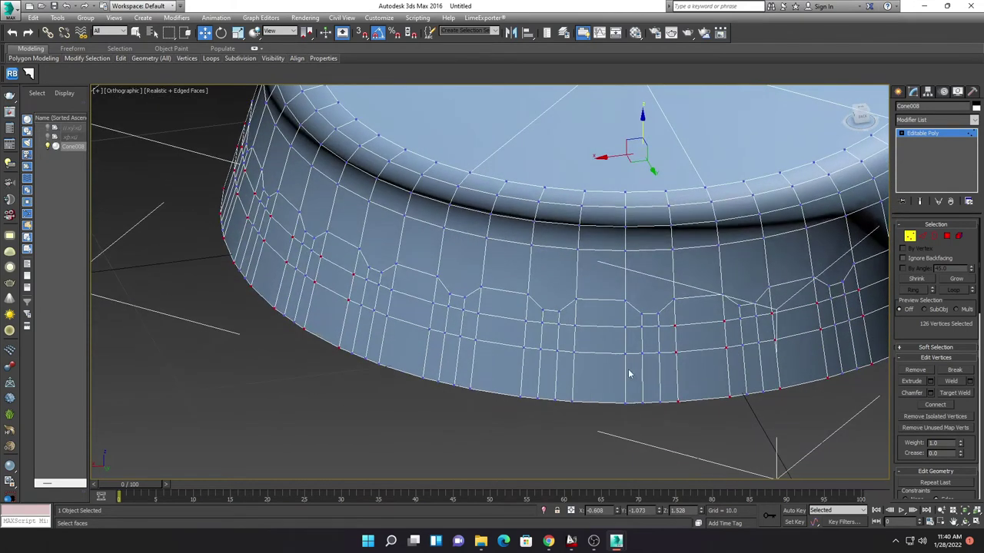
pyautogui.keyDown('ctrl'); pyautogui.moveTo(573, 329); pyautogui.dragTo(567, 345); pyautogui.keyUp('ctrl')
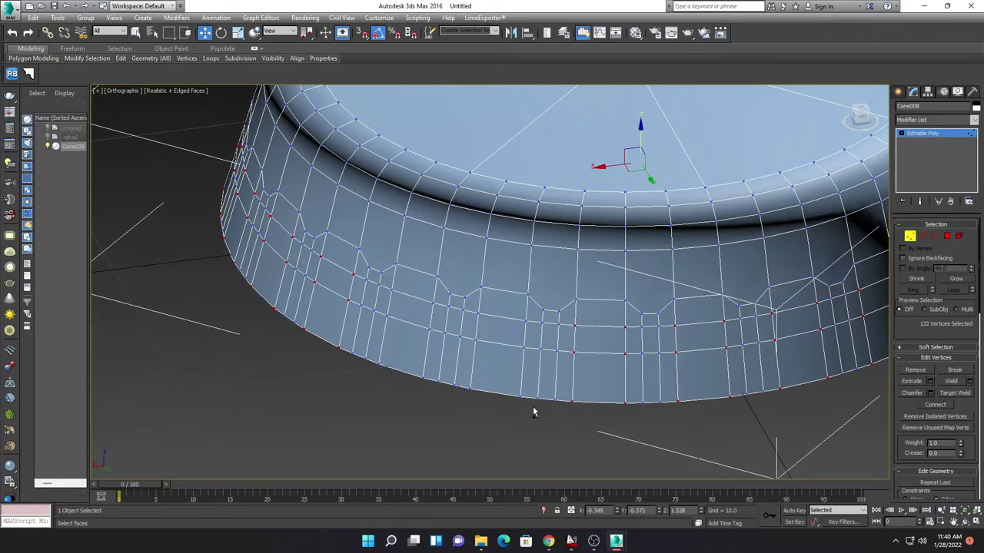
pyautogui.keyDown('ctrl'); pyautogui.moveTo(472, 318); pyautogui.dragTo(474, 319); pyautogui.keyUp('ctrl')
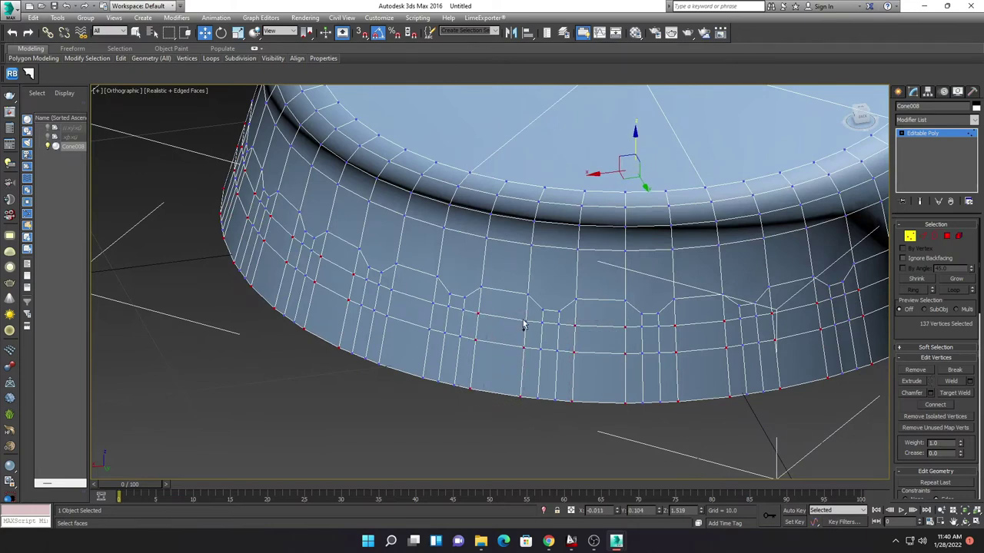
pyautogui.moveTo(529, 336)
pyautogui.keyDown('alt'); pyautogui.mouseDown(button='middle')
pyautogui.moveTo(601, 405)
pyautogui.moveTo(625, 402)
pyautogui.moveTo(633, 407)
pyautogui.moveTo(610, 395)
pyautogui.moveTo(658, 431)
pyautogui.mouseUp(button='middle'); pyautogui.keyUp('alt')
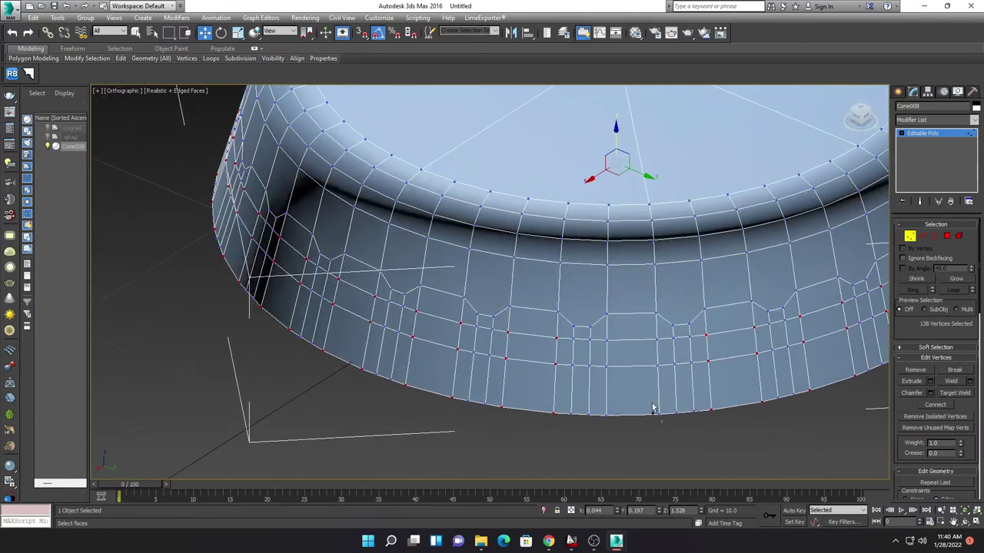
pyautogui.keyDown('ctrl'); pyautogui.moveTo(602, 341); pyautogui.dragTo(602, 341); pyautogui.keyUp('ctrl')
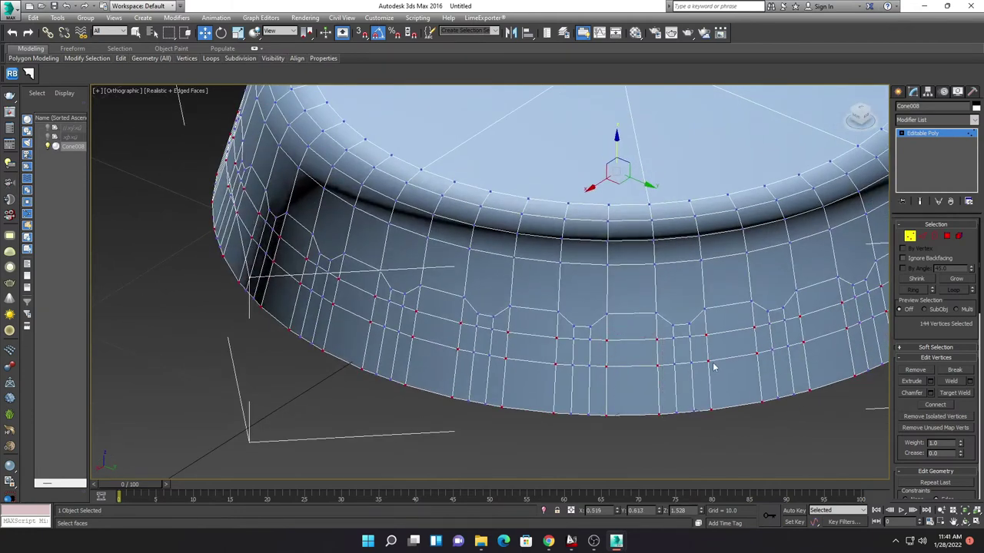
pyautogui.keyDown('alt'); pyautogui.moveTo(517, 377); pyautogui.dragTo(655, 380, button='middle'); pyautogui.keyUp('alt')
# Step: In Top view, scale the 144 selected rim vertices to 95% in X and Y
pyautogui.keyDown('alt'); pyautogui.moveTo(571, 378); pyautogui.dragTo(517, 369, button='middle'); pyautogui.keyUp('alt')
pyautogui.scroll(-5, 554, 375)
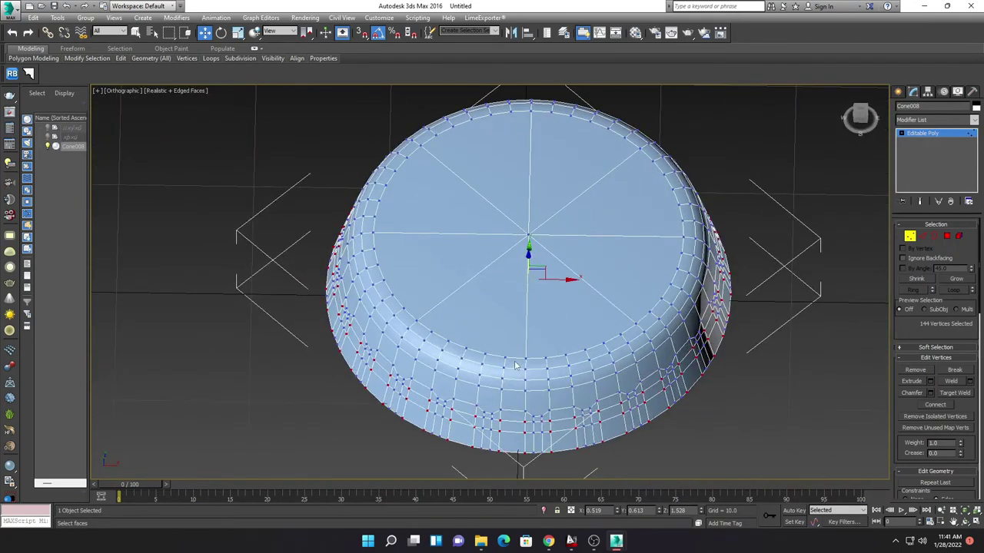
pyautogui.press('t')
pyautogui.press('z')
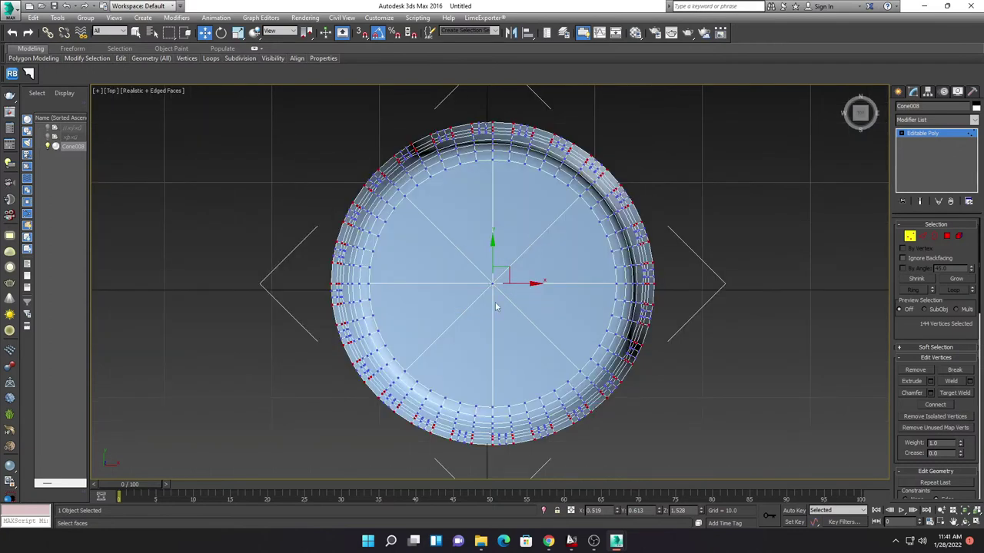
pyautogui.rightClick(496, 306)
pyautogui.click(507, 331)
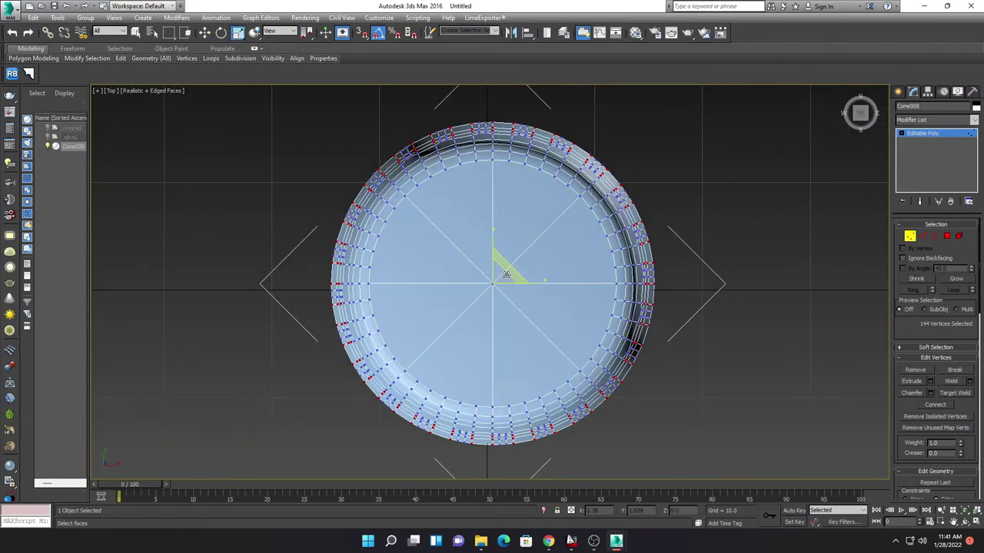
pyautogui.scroll(-3, 907, 406)
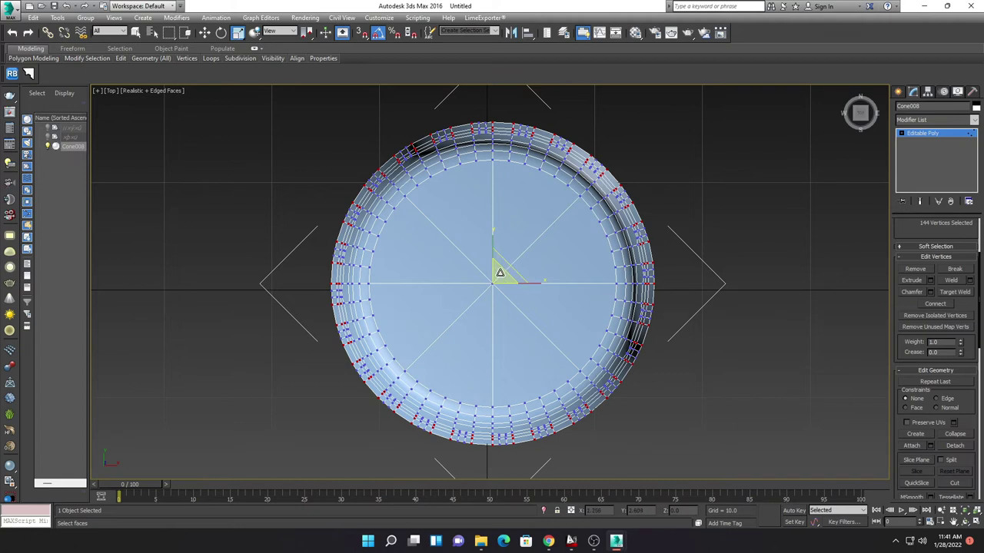
pyautogui.moveTo(510, 263); pyautogui.dragTo(513, 275)
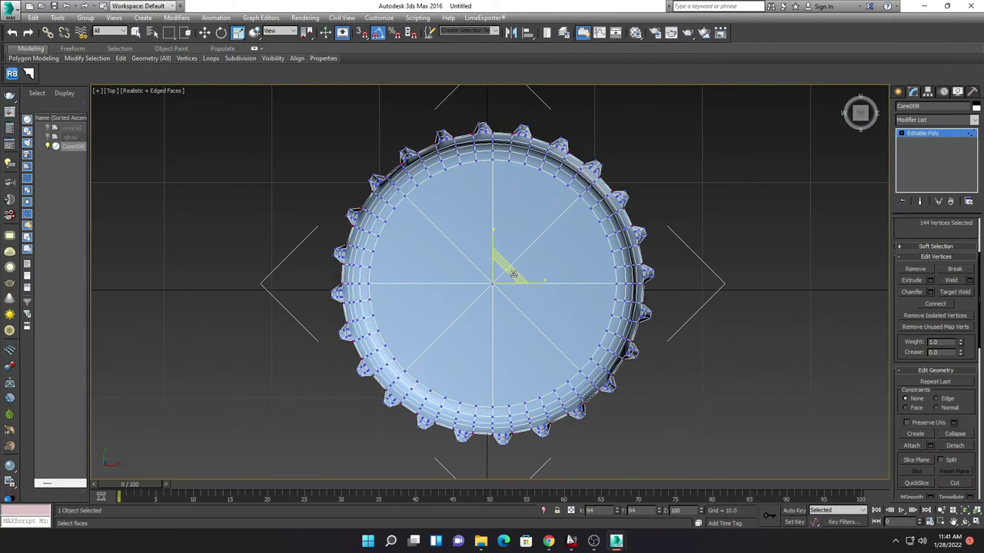
pyautogui.rightClick(483, 267)
pyautogui.click(484, 274)
pyautogui.moveTo(482, 343)
pyautogui.keyDown('alt'); pyautogui.mouseDown(button='middle')
pyautogui.moveTo(514, 251)
pyautogui.moveTo(451, 270)
pyautogui.mouseUp(button='middle'); pyautogui.keyUp('alt')
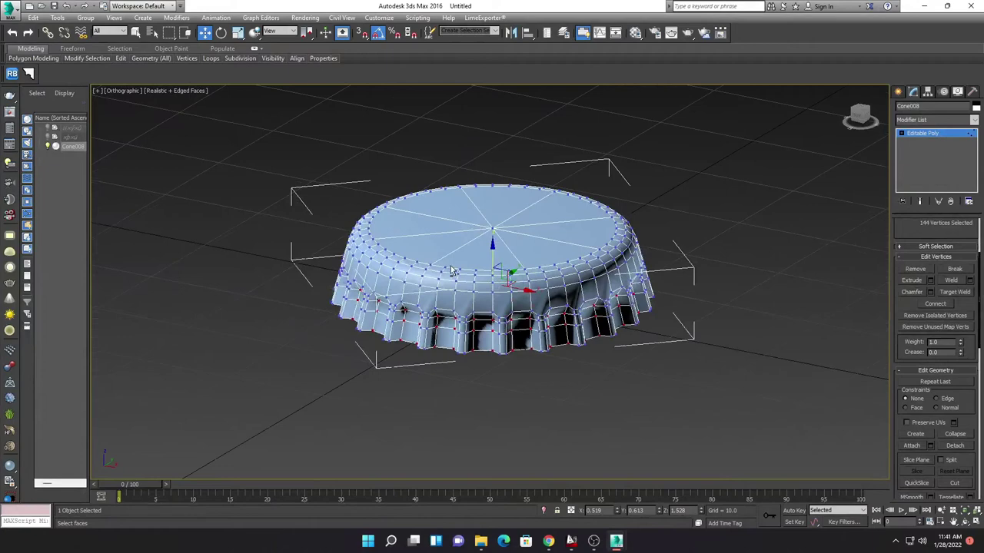
# Step: Turn on Use NURMS Subdivision with 2 iterations for Cone008
pyautogui.scroll(5, 464, 297)
pyautogui.moveTo(463, 297)
pyautogui.keyDown('alt'); pyautogui.mouseDown(button='middle')
pyautogui.moveTo(621, 342)
pyautogui.moveTo(569, 343)
pyautogui.mouseUp(button='middle'); pyautogui.keyUp('alt')
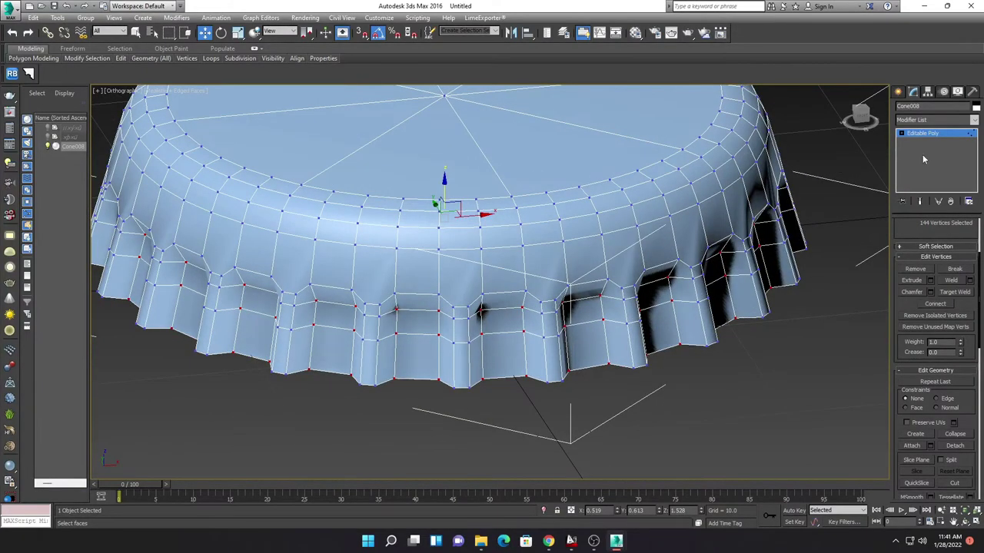
pyautogui.click(928, 135)
pyautogui.scroll(-2, 923, 246)
pyautogui.moveTo(971, 438); pyautogui.dragTo(976, 358)
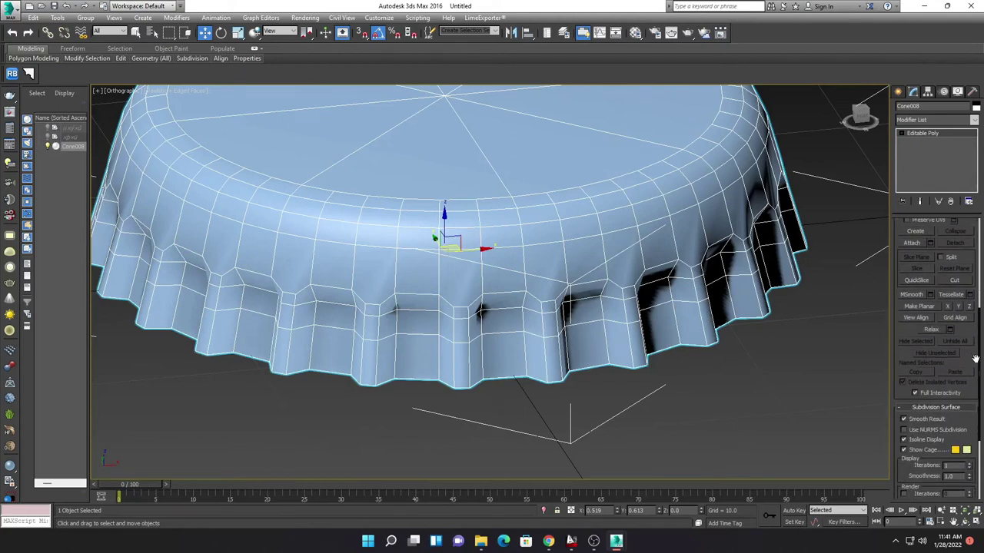
pyautogui.click(916, 431)
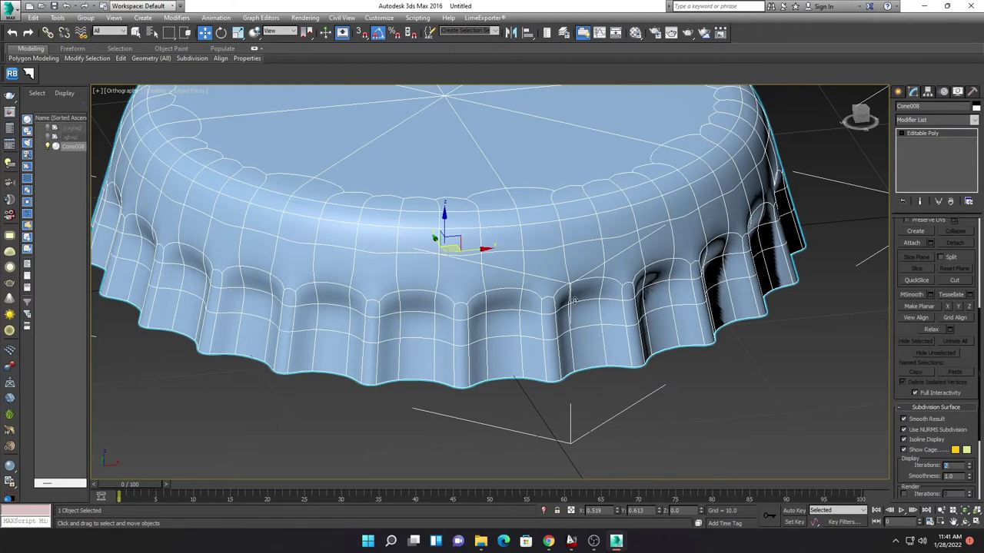
# Step: Reselect the cap, then orbit and zoom to inspect its rounded fluted ridges
pyautogui.moveTo(573, 300); pyautogui.dragTo(580, 300, button='middle')
pyautogui.scroll(-2, 640, 292)
pyautogui.moveTo(642, 330)
pyautogui.keyDown('alt'); pyautogui.mouseDown(button='middle')
pyautogui.moveTo(659, 337)
pyautogui.moveTo(699, 323)
pyautogui.mouseUp(button='middle'); pyautogui.keyUp('alt')
pyautogui.scroll(-2, 731, 315)
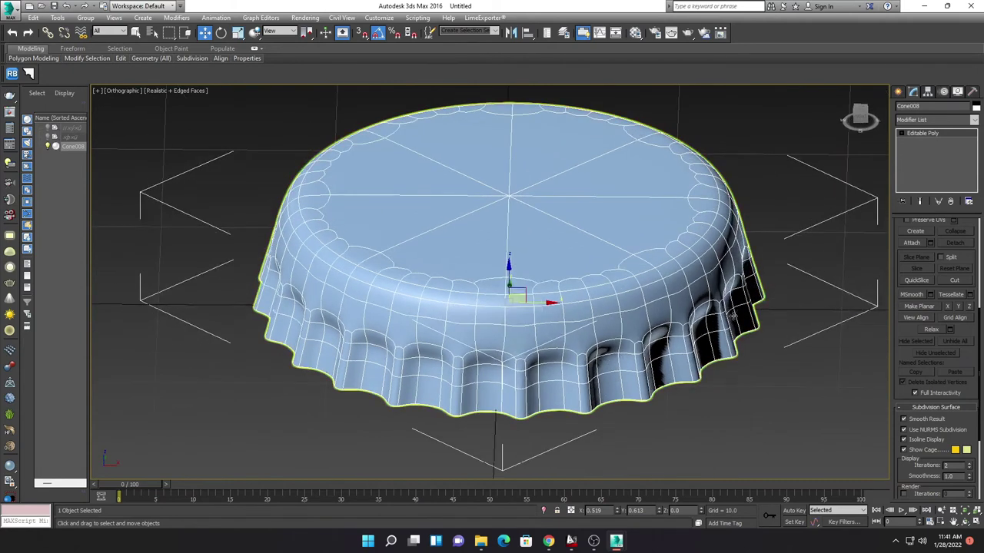
pyautogui.click(774, 289)
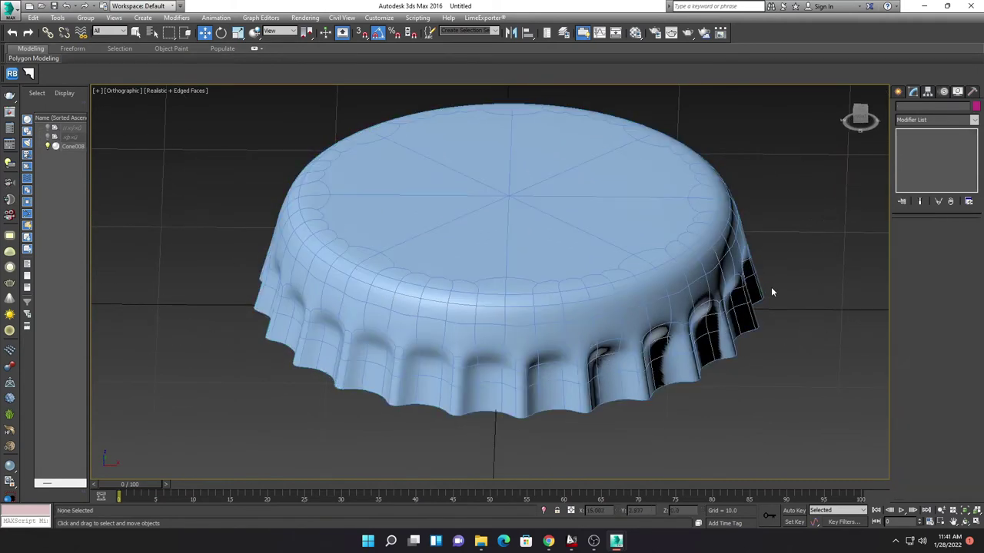
pyautogui.click(583, 296)
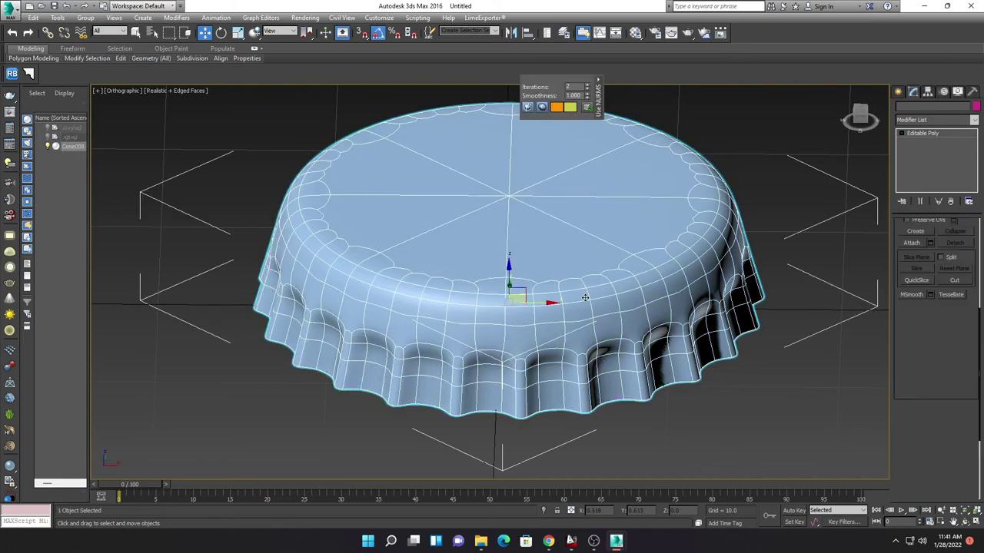
pyautogui.click(924, 118)
pyautogui.moveTo(635, 320)
pyautogui.keyDown('alt'); pyautogui.mouseDown(button='middle')
pyautogui.moveTo(653, 248)
pyautogui.moveTo(598, 400)
pyautogui.mouseUp(button='middle'); pyautogui.keyUp('alt')
pyautogui.scroll(-4, 646, 282)
pyautogui.scroll(3, 698, 287)
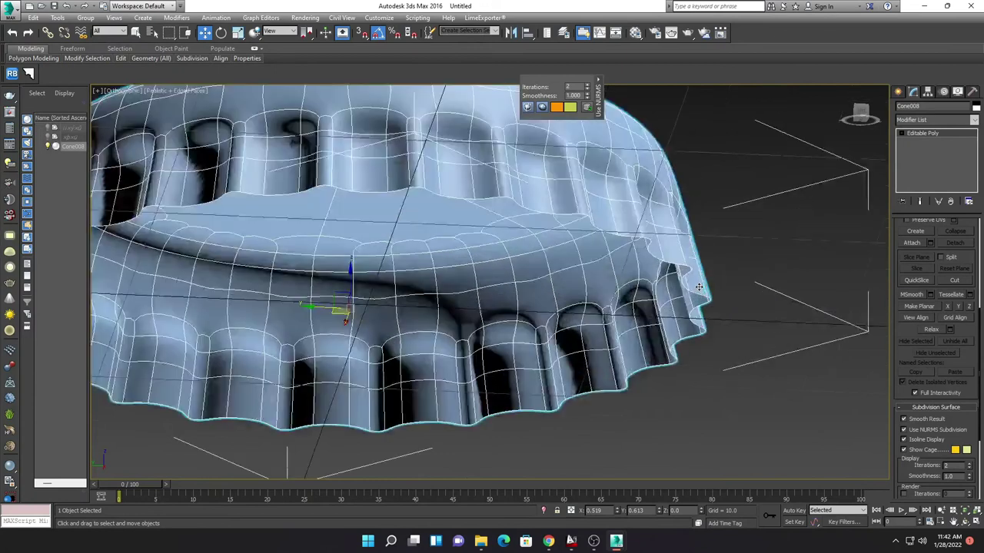
pyautogui.scroll(3, 707, 292)
pyautogui.scroll(3, 723, 298)
pyautogui.scroll(2, 743, 306)
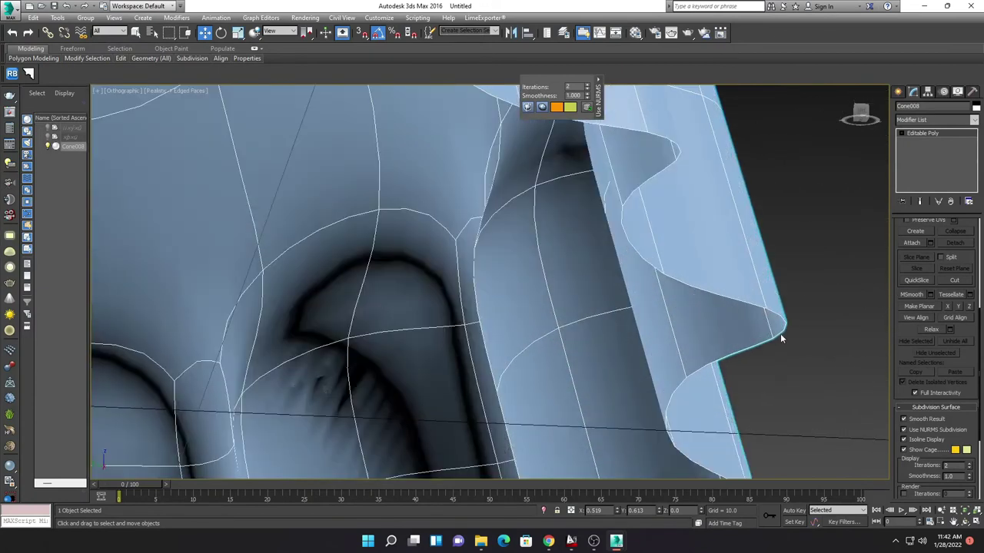
# Step: Add a Shell modifier to the cap with an inner amount of 0.1
pyautogui.click(940, 122)
pyautogui.press('s')
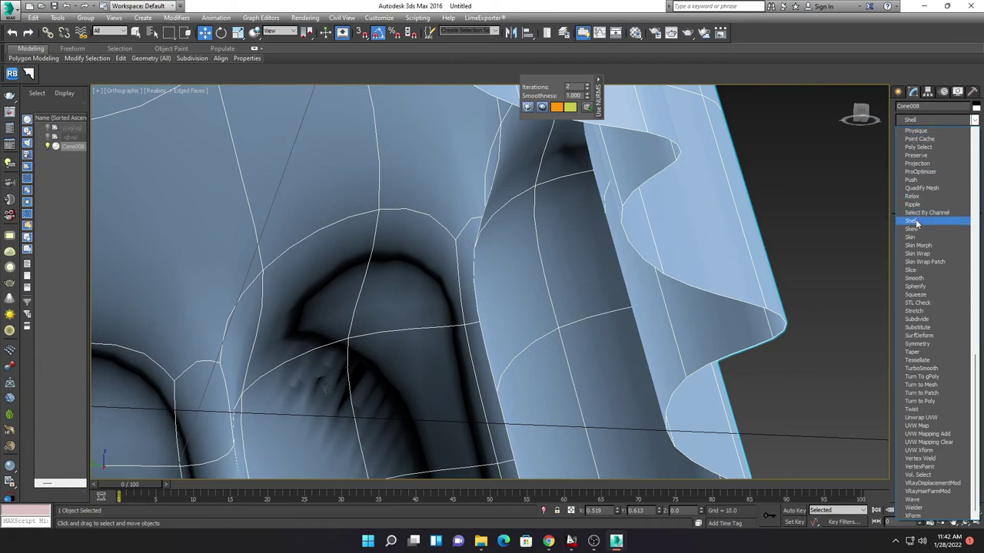
pyautogui.click(915, 222)
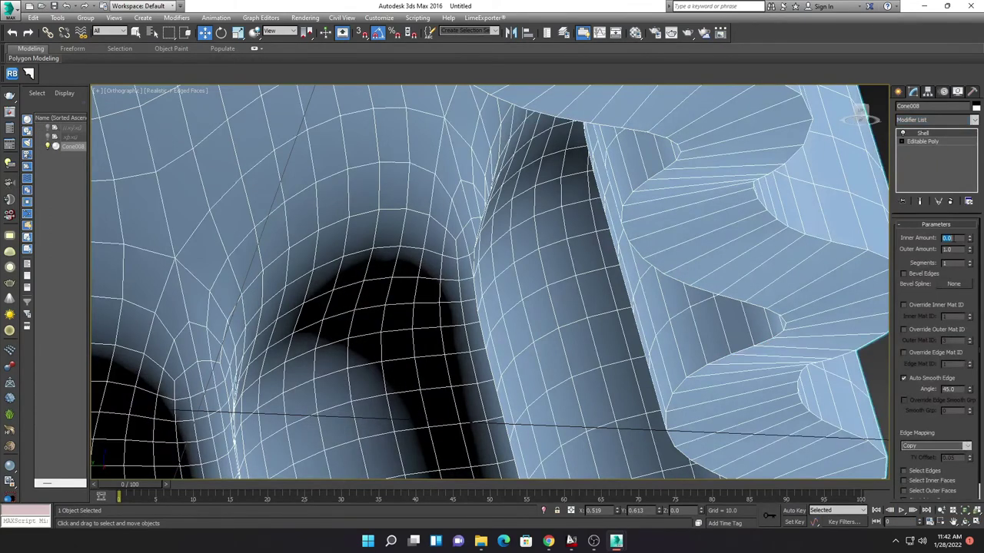
pyautogui.press('Tab')
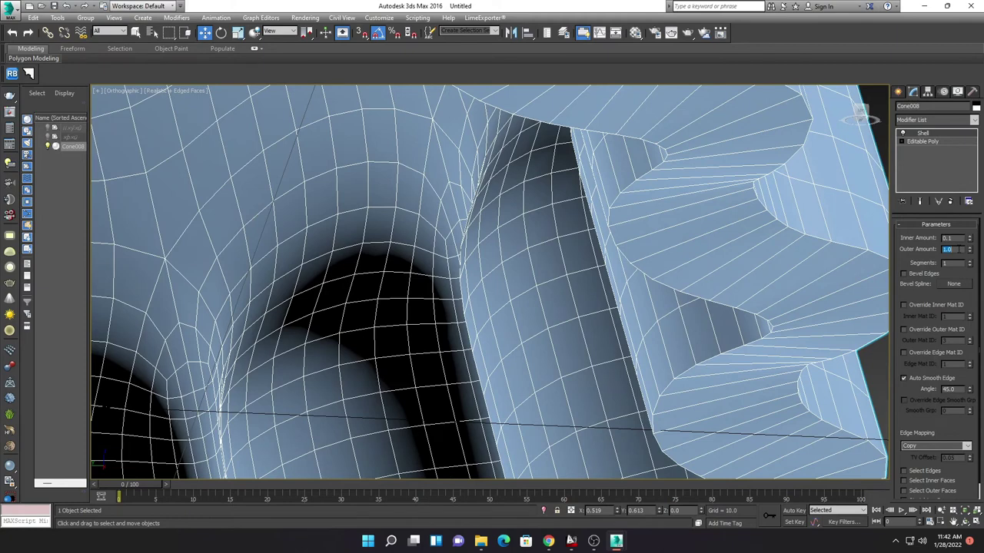
pyautogui.write('0')
pyautogui.scroll(-3, 758, 230)
pyautogui.moveTo(758, 231)
pyautogui.keyDown('alt'); pyautogui.mouseDown(button='middle')
pyautogui.moveTo(624, 248)
pyautogui.moveTo(692, 208)
pyautogui.moveTo(739, 158)
pyautogui.moveTo(686, 184)
pyautogui.mouseUp(button='middle'); pyautogui.keyUp('alt')
pyautogui.scroll(-3, 720, 241)
pyautogui.scroll(-3, 623, 248)
pyautogui.scroll(1, 623, 248)
pyautogui.scroll(2, 739, 158)
pyautogui.scroll(-2, 686, 184)
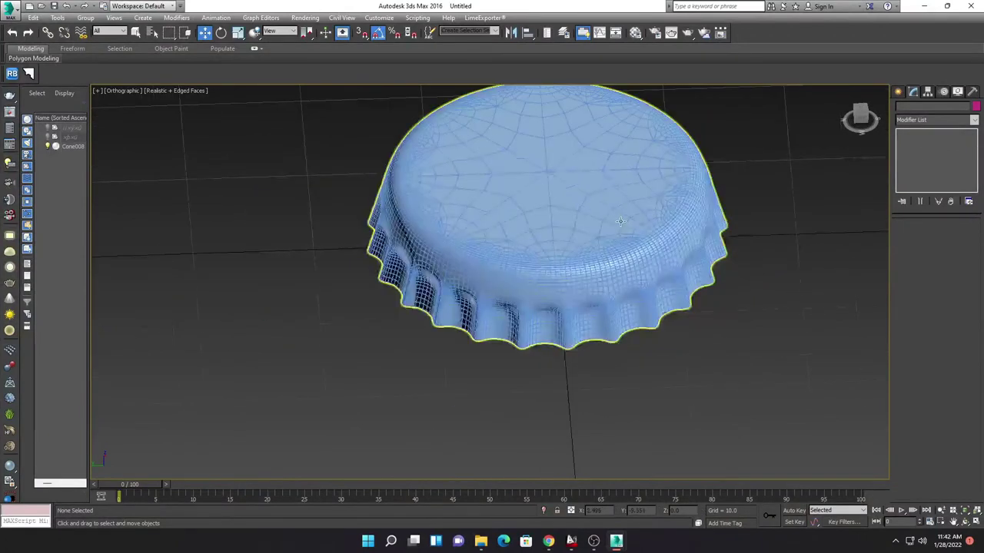
# Step: Turn off Edged Faces with F4 and set the viewport to Shaded
pyautogui.press('F4')
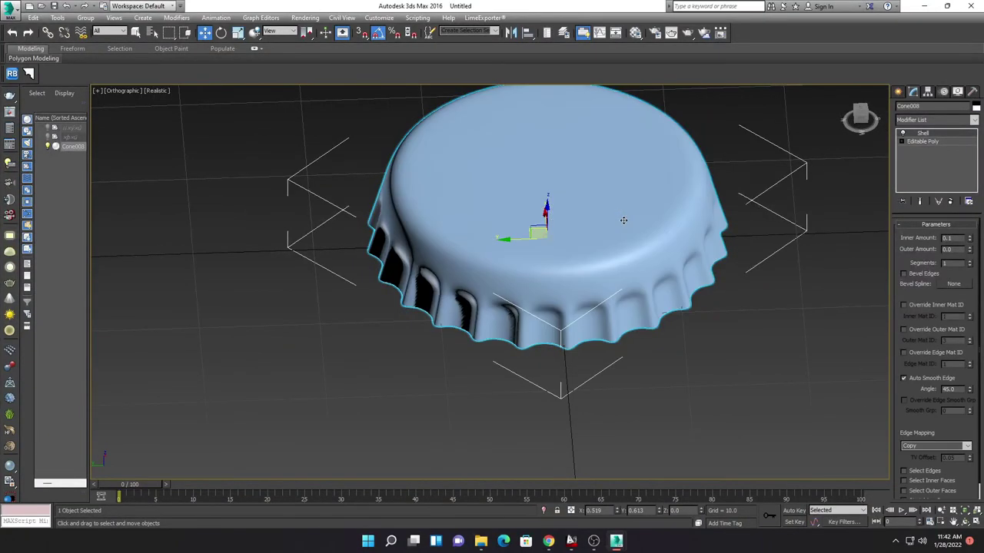
pyautogui.click(752, 206)
pyautogui.moveTo(752, 207)
pyautogui.keyDown('alt'); pyautogui.mouseDown(button='middle')
pyautogui.moveTo(721, 287)
pyautogui.moveTo(749, 296)
pyautogui.moveTo(765, 275)
pyautogui.moveTo(734, 289)
pyautogui.mouseUp(button='middle'); pyautogui.keyUp('alt')
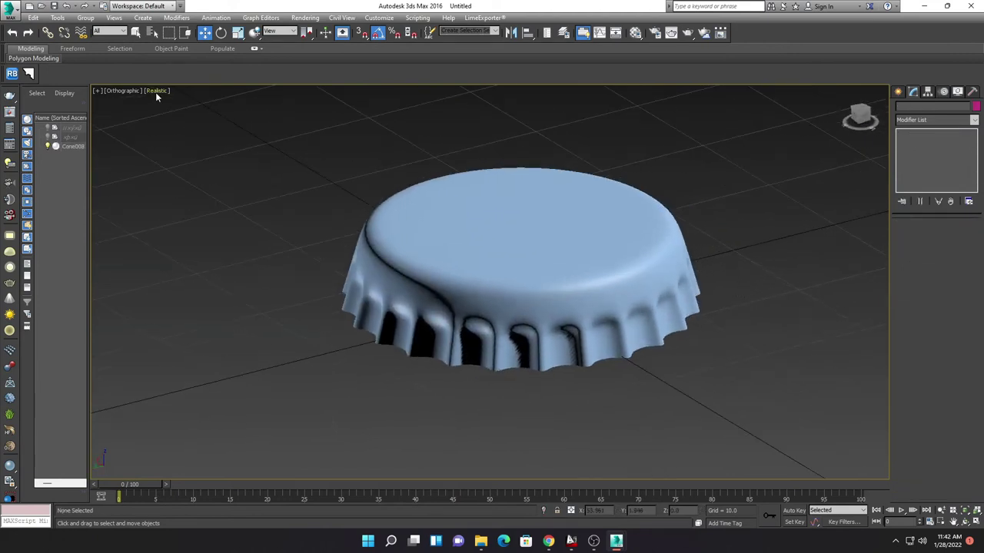
pyautogui.click(156, 91)
pyautogui.click(184, 112)
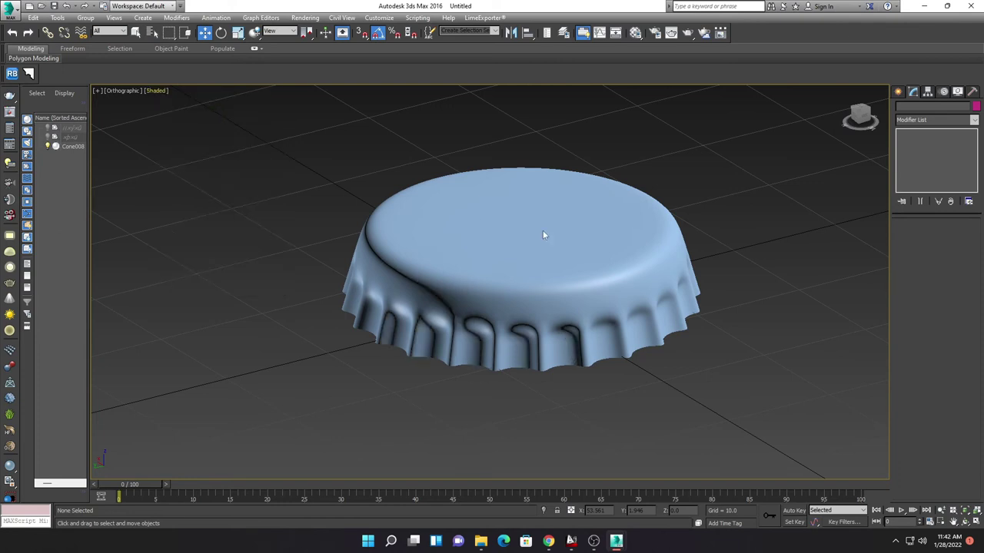
pyautogui.click(591, 275)
pyautogui.moveTo(591, 275)
pyautogui.keyDown('alt'); pyautogui.mouseDown(button='middle')
pyautogui.moveTo(624, 242)
pyautogui.moveTo(522, 309)
pyautogui.moveTo(540, 262)
pyautogui.mouseUp(button='middle'); pyautogui.keyUp('alt')
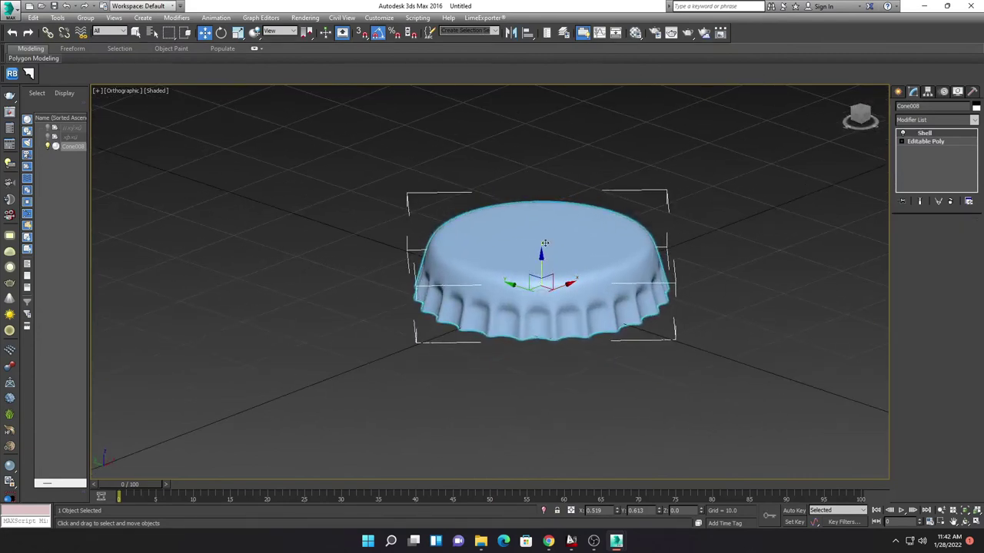
# Step: Shift+drag to clone the cap as Copy Cone009 and flip it over about Y
pyautogui.keyDown('shift'); pyautogui.moveTo(541, 262); pyautogui.dragTo(540, 202); pyautogui.keyUp('shift')
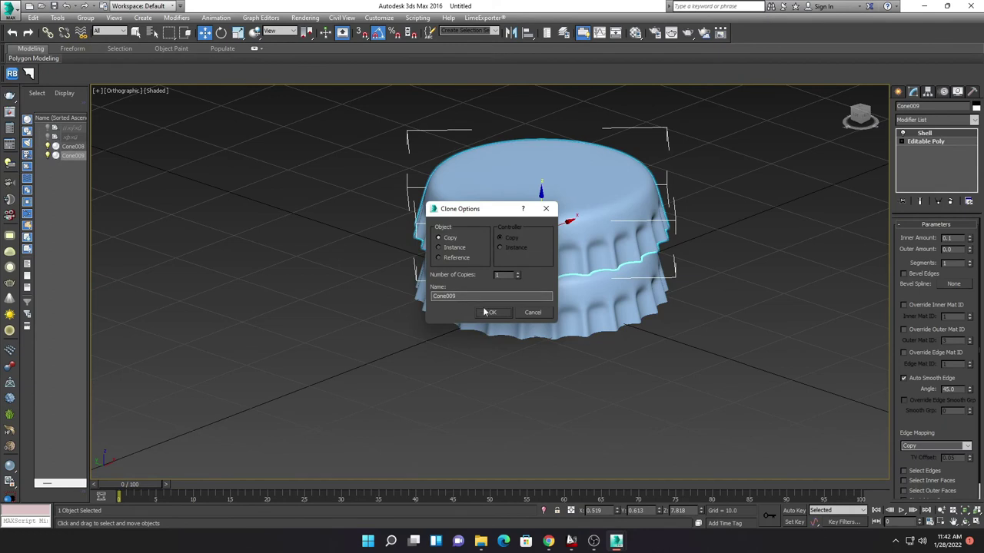
pyautogui.click(493, 312)
pyautogui.rightClick(542, 231)
pyautogui.click(556, 246)
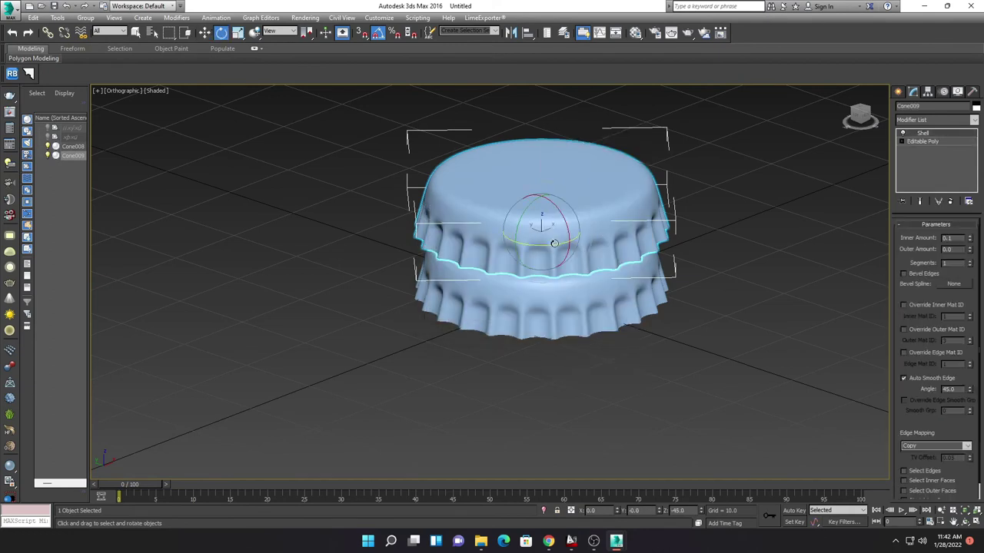
pyautogui.moveTo(519, 227); pyautogui.dragTo(558, 149)
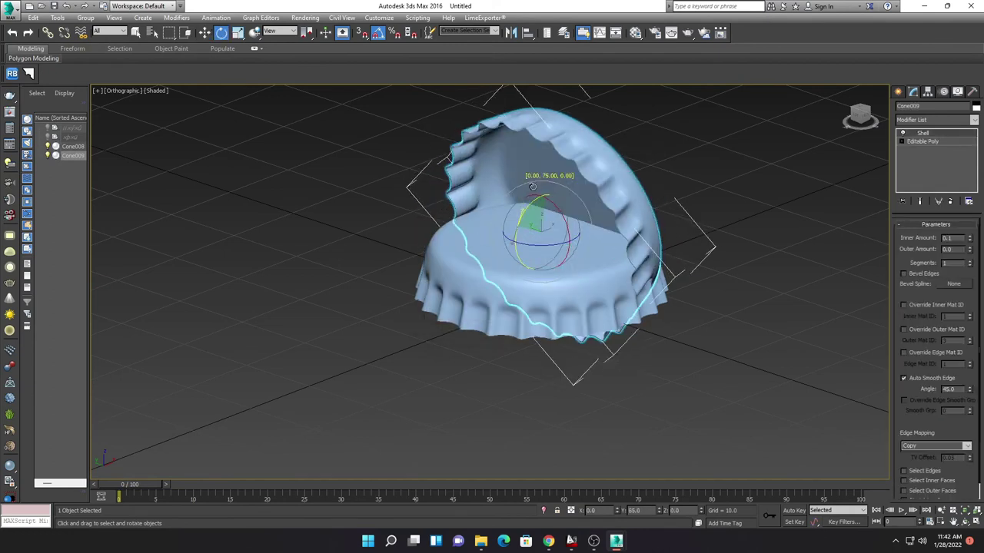
pyautogui.moveTo(558, 150); pyautogui.dragTo(571, 137)
# Step: Move Cone009 right and upward so it leans beside the original cap
pyautogui.rightClick(575, 142)
pyautogui.click(584, 147)
pyautogui.keyDown('alt'); pyautogui.moveTo(569, 228); pyautogui.dragTo(570, 238, button='middle'); pyautogui.keyUp('alt')
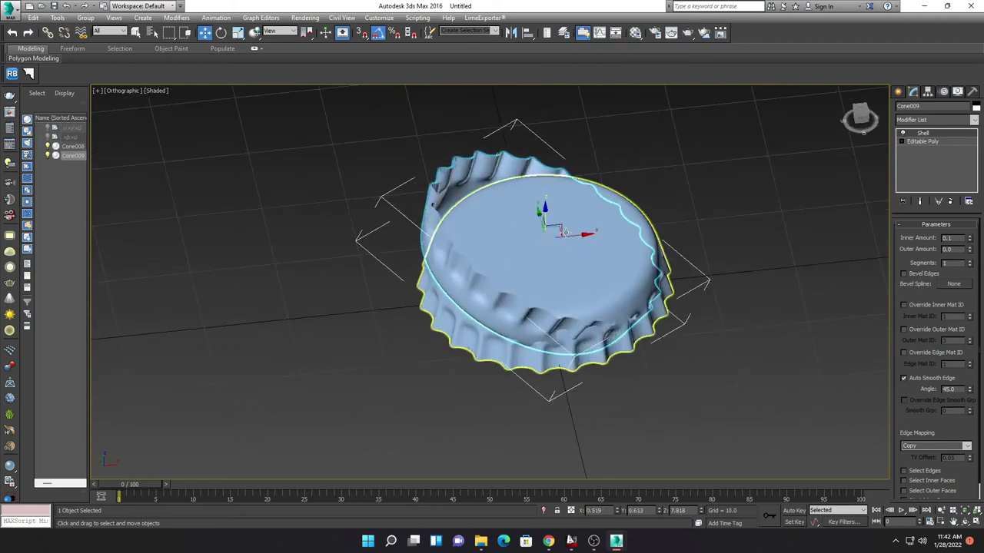
pyautogui.moveTo(570, 238); pyautogui.dragTo(705, 231)
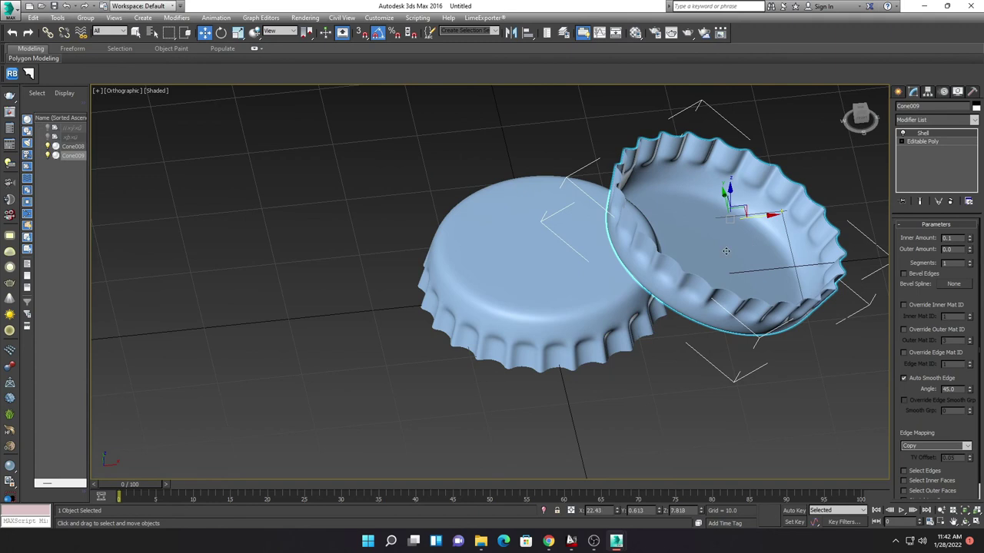
pyautogui.moveTo(731, 188); pyautogui.dragTo(730, 170)
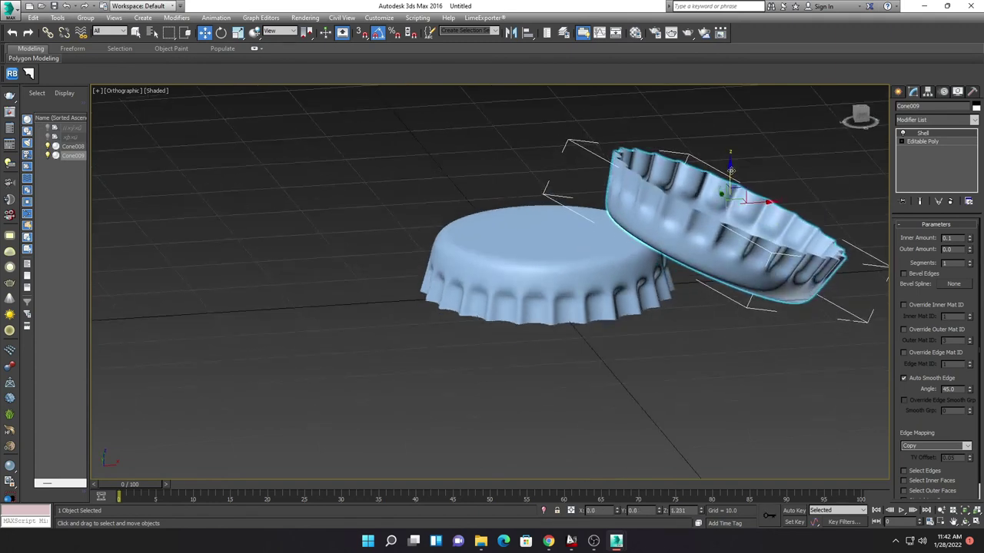
pyautogui.keyDown('alt'); pyautogui.moveTo(729, 175); pyautogui.dragTo(661, 222, button='middle'); pyautogui.keyUp('alt')
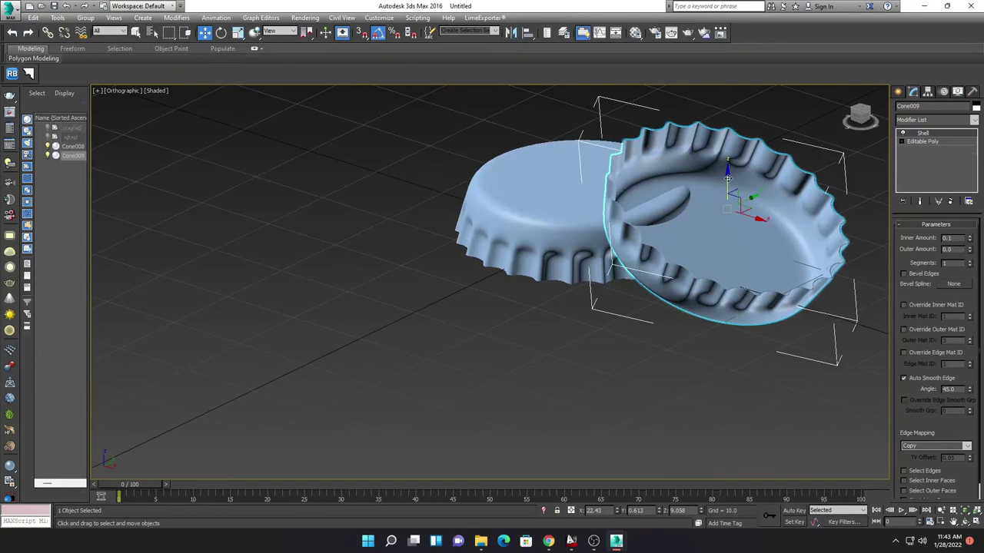
pyautogui.moveTo(727, 178); pyautogui.dragTo(727, 173)
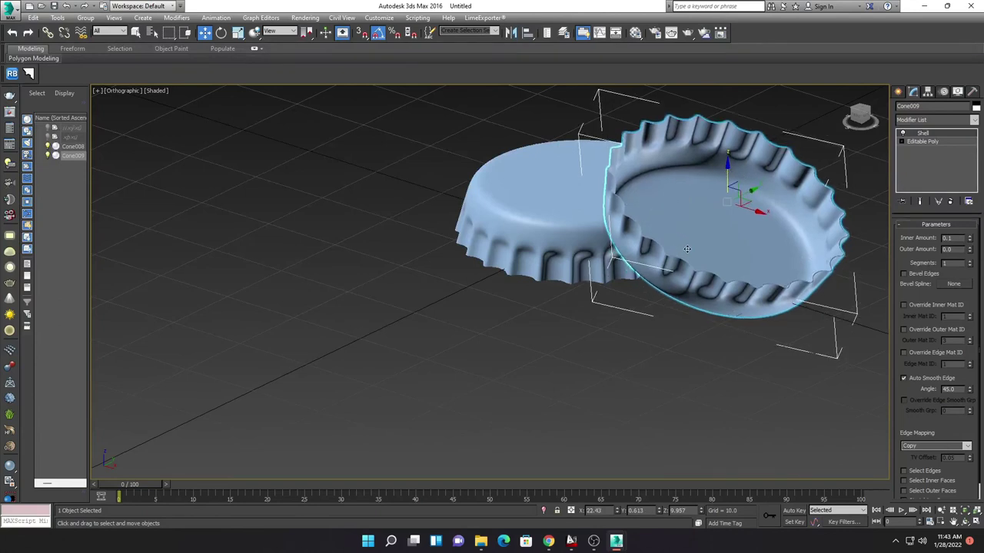
# Step: Orbit, zoom and pan to inspect both finished bottle caps
pyautogui.keyDown('alt'); pyautogui.moveTo(687, 249); pyautogui.dragTo(762, 232, button='middle'); pyautogui.keyUp('alt')
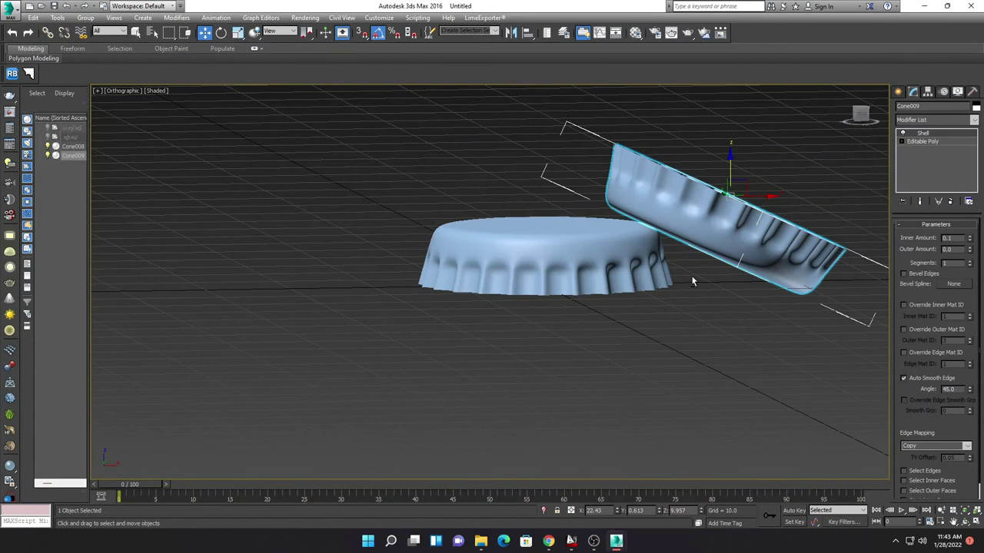
pyautogui.keyDown('alt'); pyautogui.moveTo(691, 281); pyautogui.dragTo(708, 295, button='middle'); pyautogui.keyUp('alt')
pyautogui.scroll(-3, 691, 292)
pyautogui.scroll(-2, 678, 286)
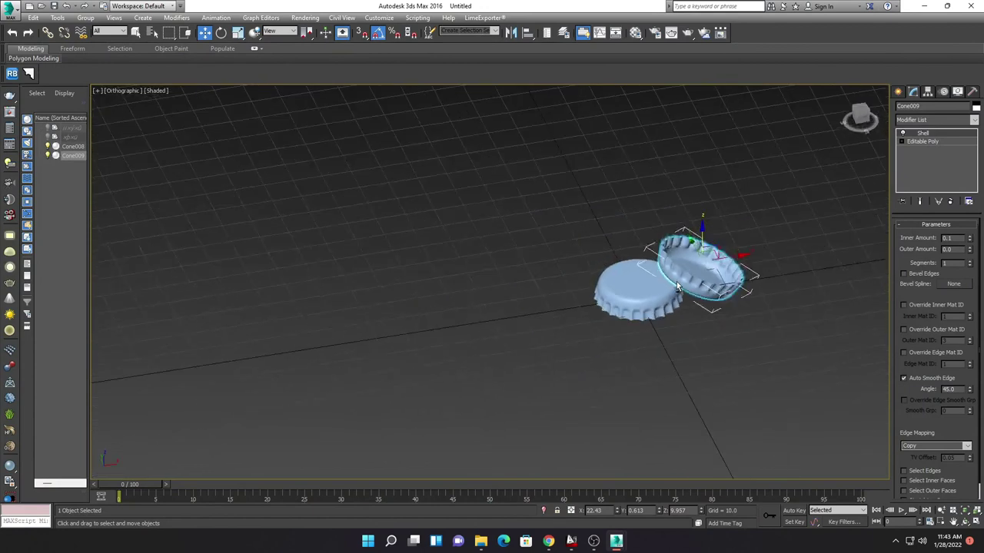
pyautogui.scroll(1, 678, 286)
pyautogui.scroll(1, 669, 290)
pyautogui.scroll(2, 635, 310)
pyautogui.keyDown('alt'); pyautogui.moveTo(611, 309); pyautogui.dragTo(576, 329, button='middle'); pyautogui.keyUp('alt')
pyautogui.scroll(3, 628, 313)
pyautogui.moveTo(543, 296)
pyautogui.mouseDown(button='middle')
pyautogui.moveTo(551, 325)
pyautogui.moveTo(570, 319)
pyautogui.moveTo(570, 338)
pyautogui.mouseUp(button='middle')
pyautogui.scroll(2, 551, 329)
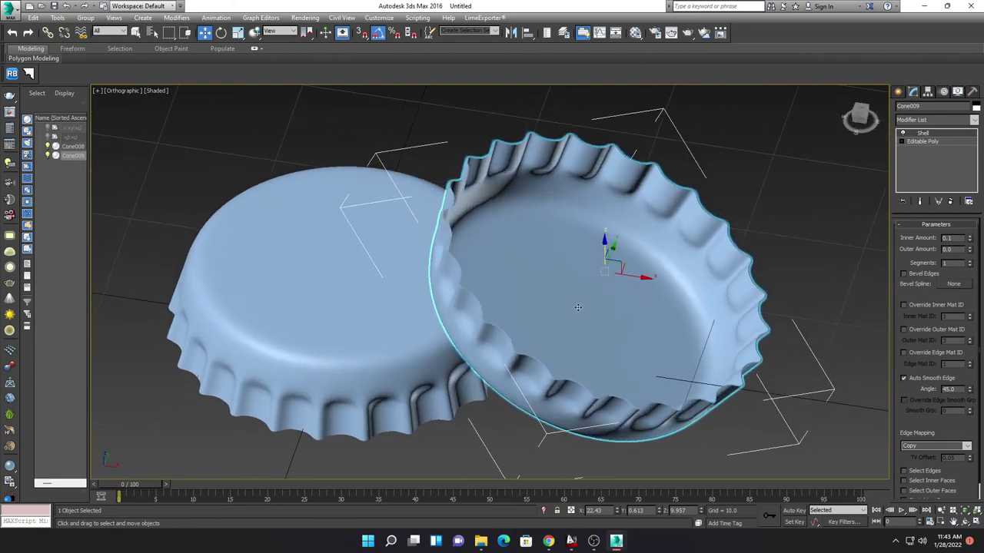